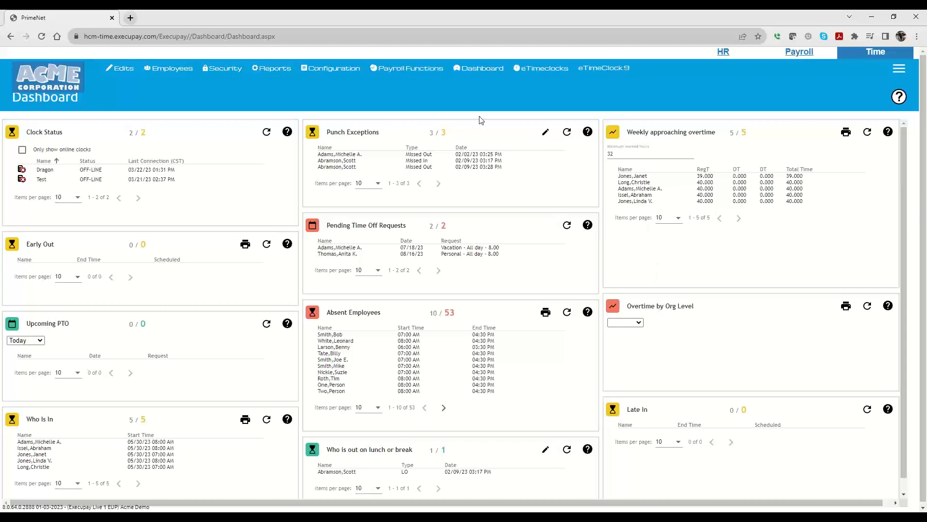
Step: Open the PTO Plans configuration page and start adding a new PTO plan
mouse_move(335, 70)
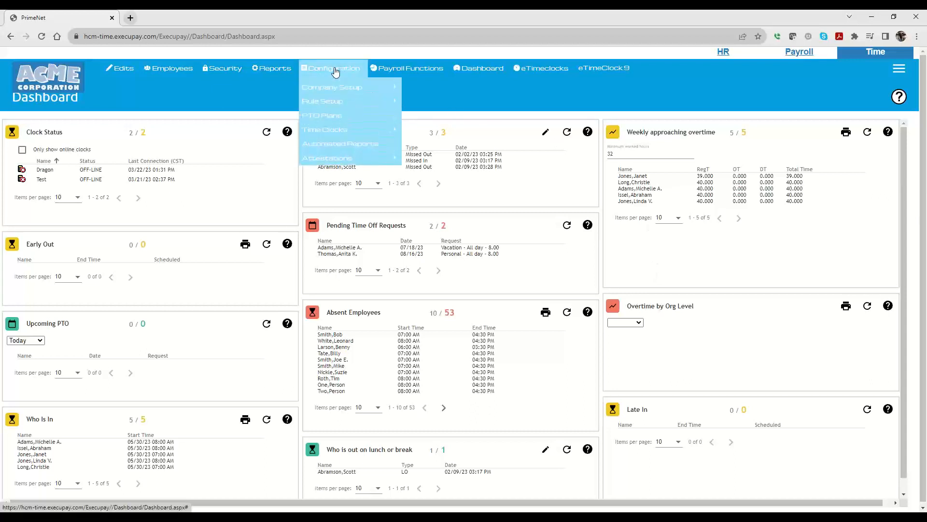
left_click(326, 119)
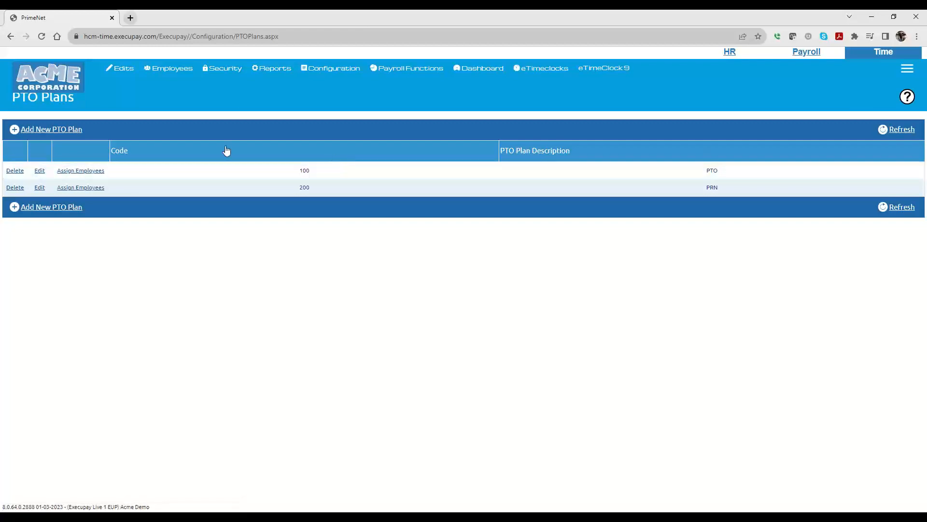
left_click(40, 128)
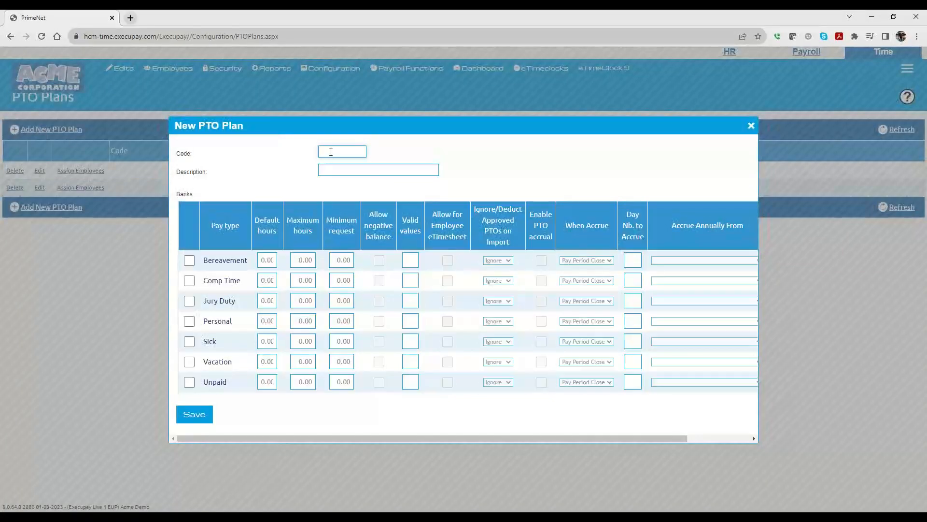
Step: Set the new plan's code to 300 and its description to New PTO Plan
left_click_drag(312, 125, 480, 117)
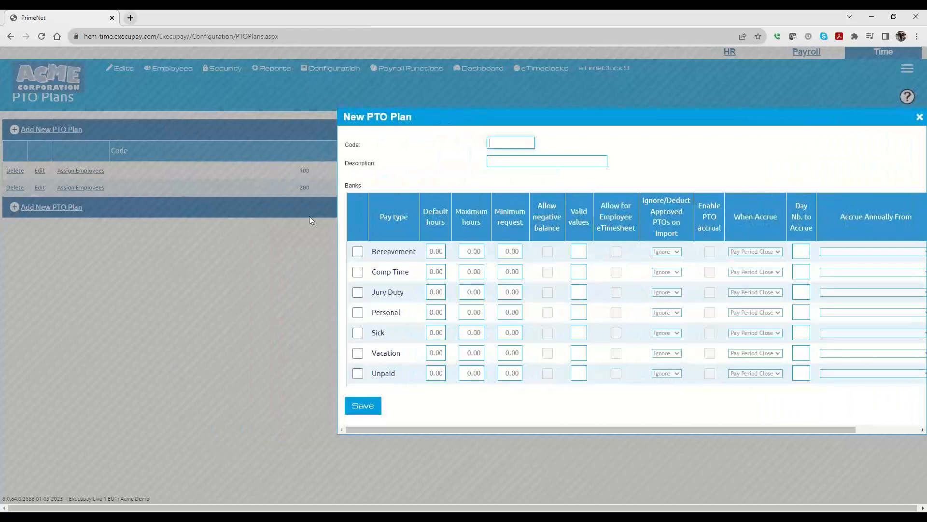
type("300")
left_click_drag(441, 116, 240, 82)
left_click(318, 127)
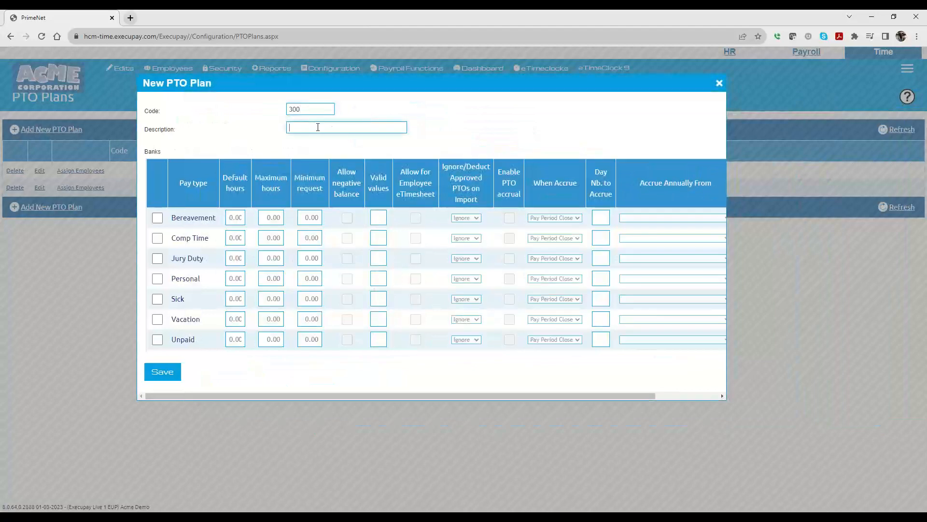
type("New PTO Plan")
Step: Enable the Personal and Sick banks with maximum hours of 9999 and allow negative balances for both
left_click(157, 279)
left_click(158, 300)
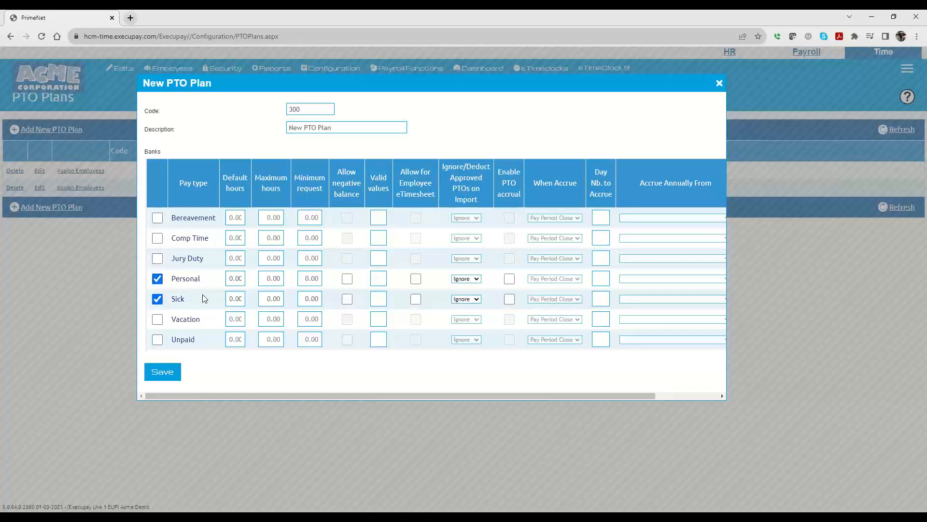
left_click(268, 279)
type("9999")
left_click(269, 300)
type("99")
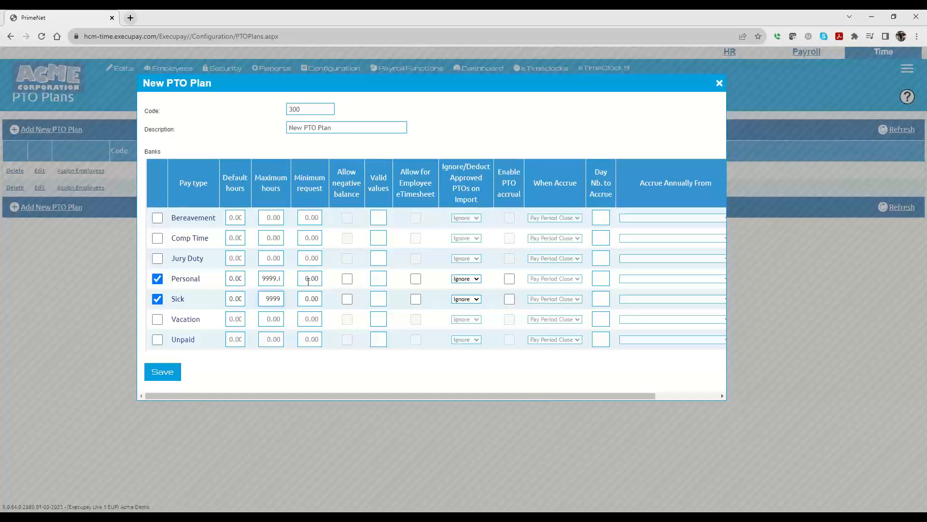
left_click(347, 280)
left_click(347, 300)
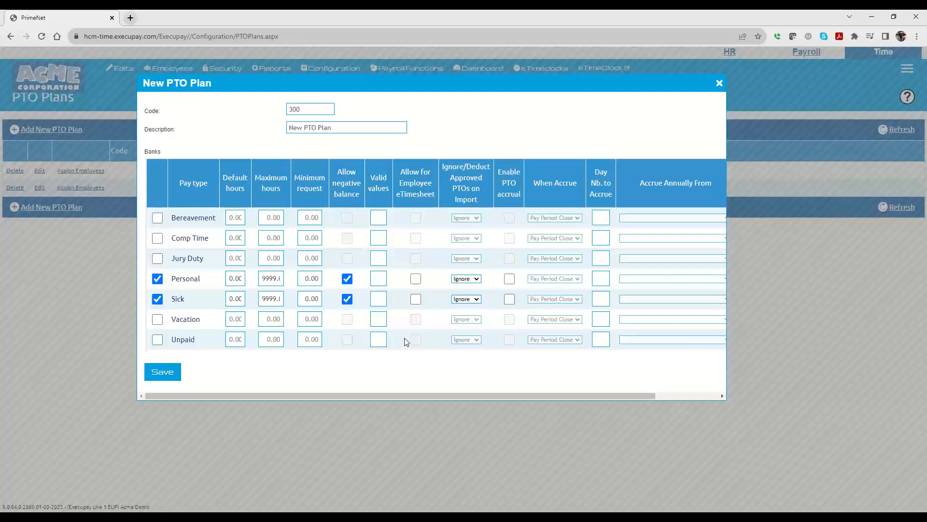
left_click(415, 279)
left_click(415, 300)
left_click(416, 279)
left_click(417, 299)
Step: Save the new PTO plan
left_click_drag(440, 396, 583, 401)
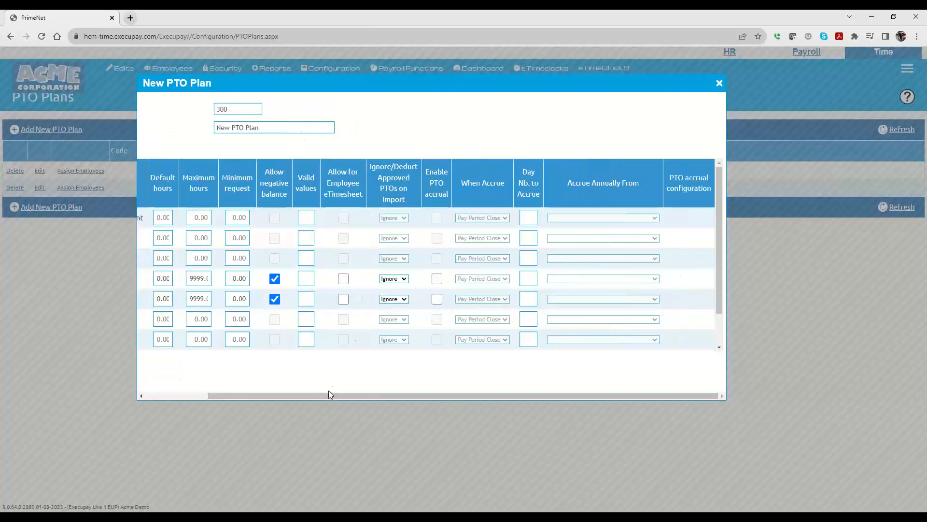
left_click_drag(329, 395, 182, 385)
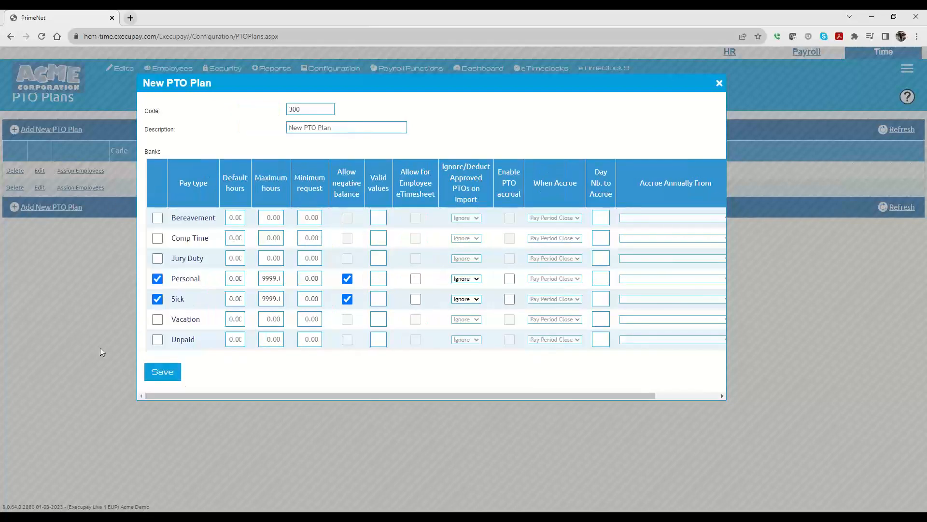
left_click(162, 372)
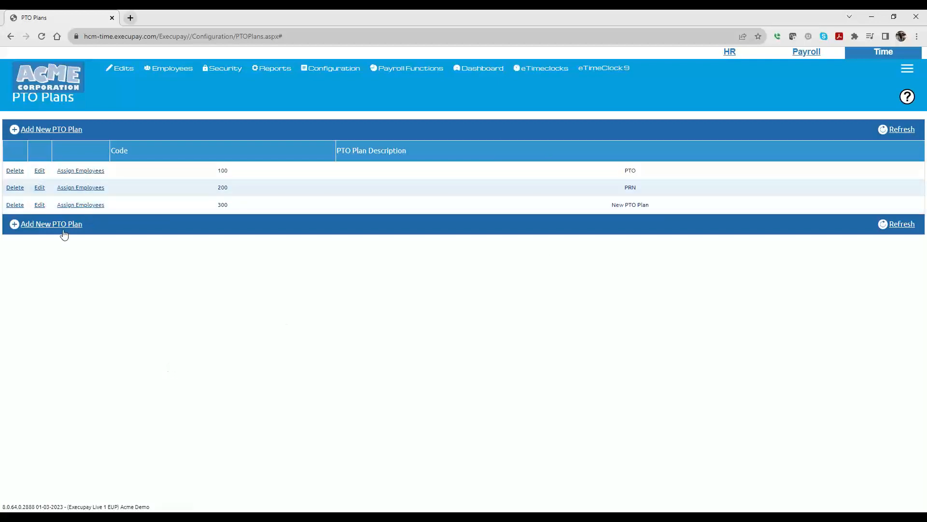
Step: Edit plan 300 and enable PTO accrual for the Personal bank only
left_click(38, 207)
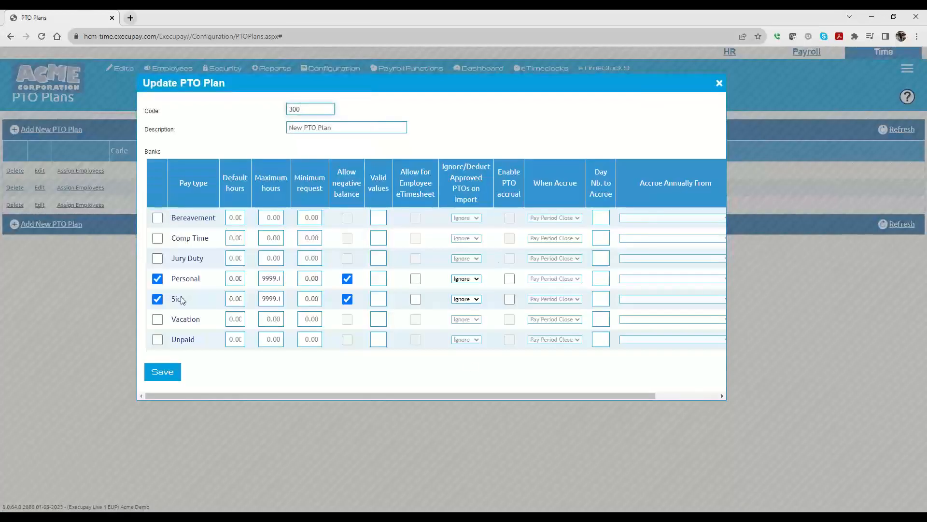
left_click(509, 279)
left_click(511, 302)
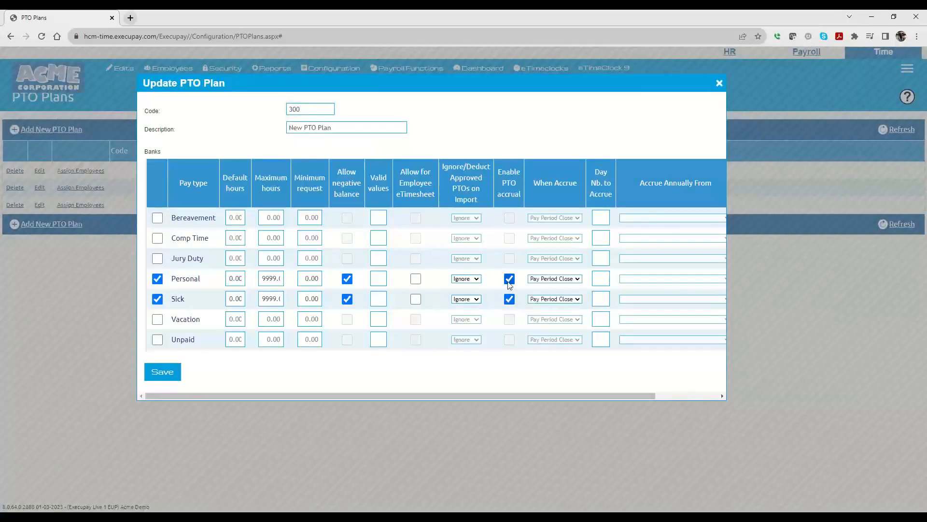
left_click(510, 280)
left_click(510, 299)
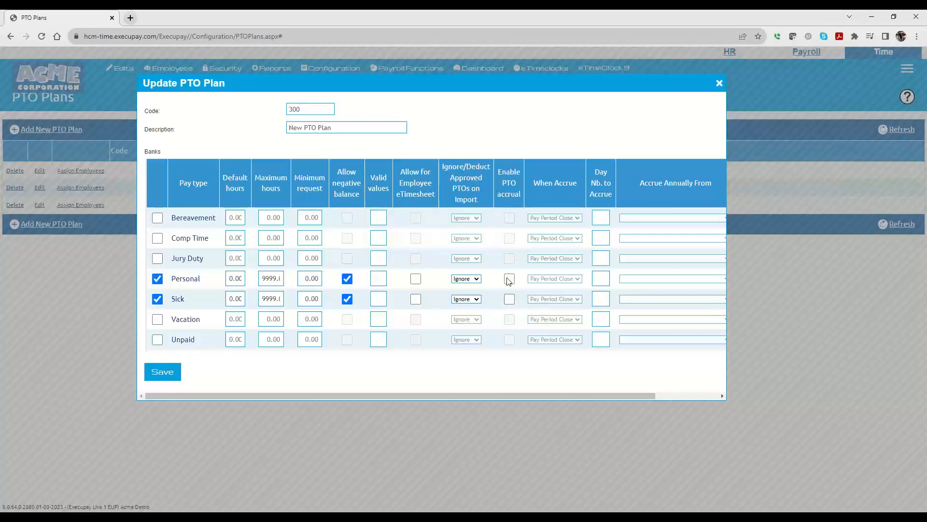
left_click(509, 280)
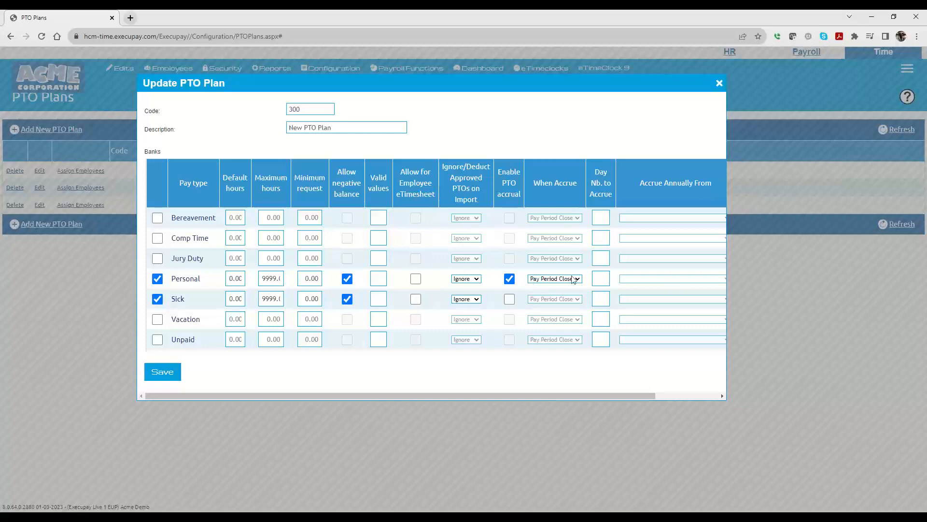
Step: Open the Personal bank's accrual configuration and turn on Apply Max Benefit Year Accrual
left_click_drag(386, 395, 485, 393)
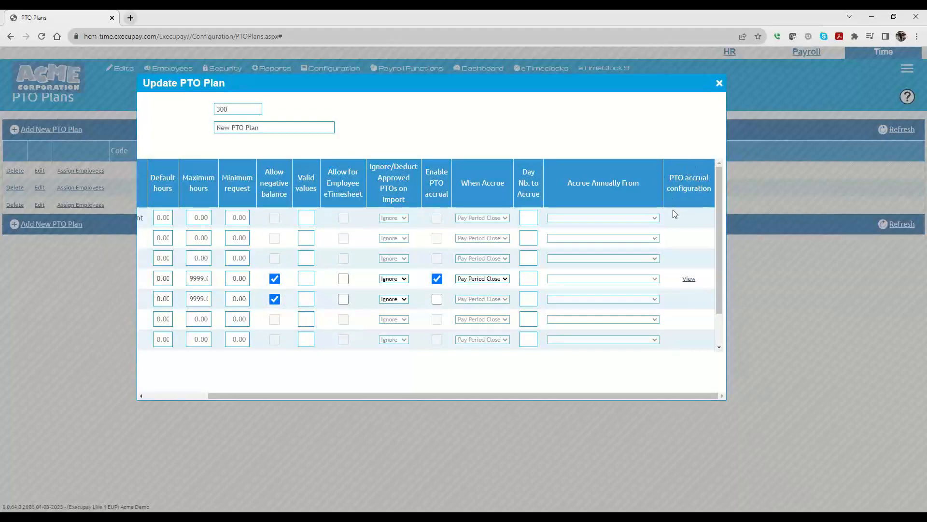
left_click(688, 279)
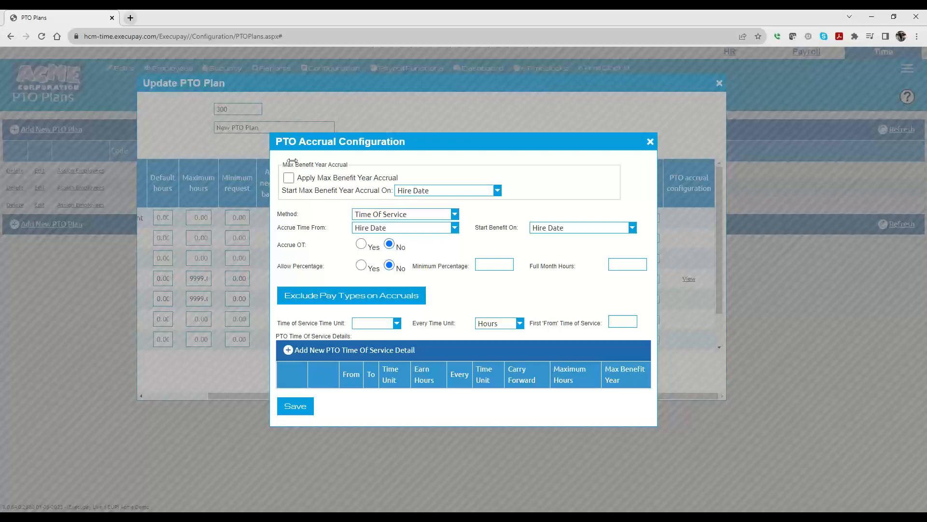
left_click(289, 177)
Step: Review the options for the Start Max Benefit Year Accrual On date
left_click(412, 193)
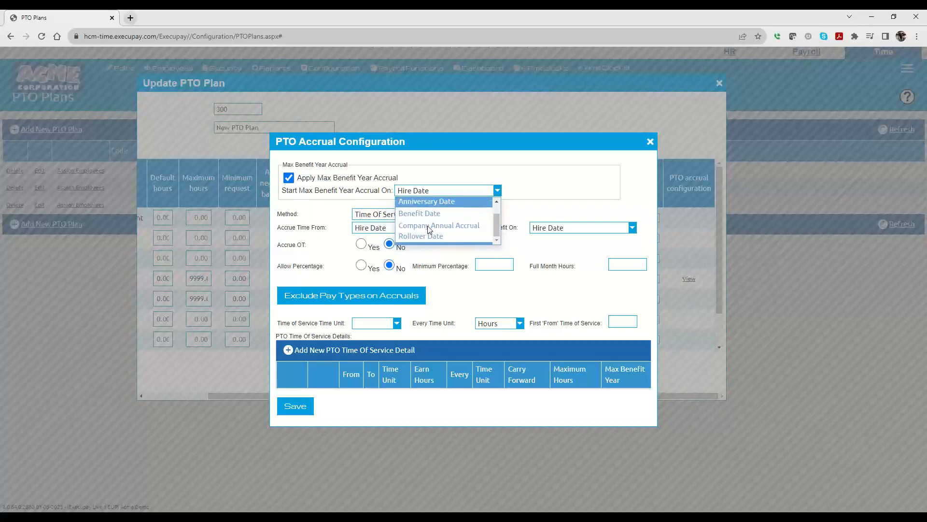
scroll(437, 234, "down", 1)
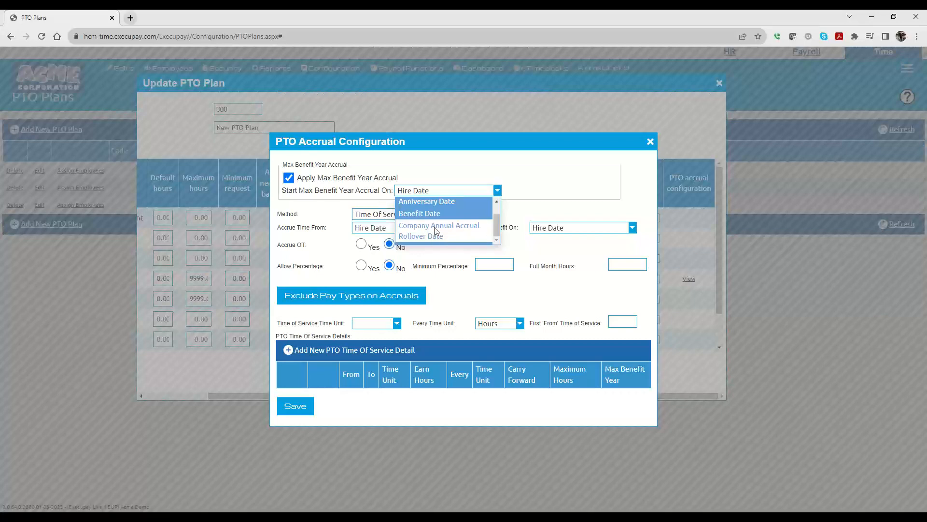
scroll(432, 228, "up", 1)
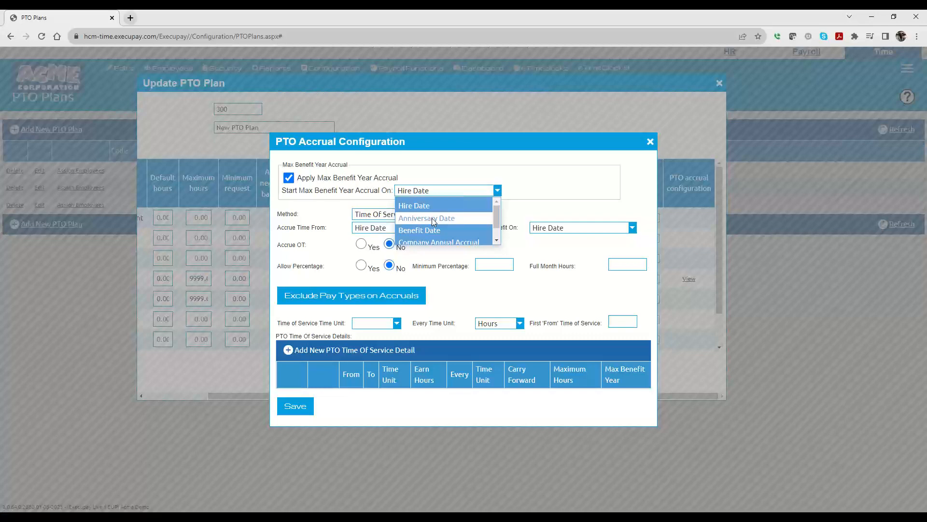
left_click(430, 220)
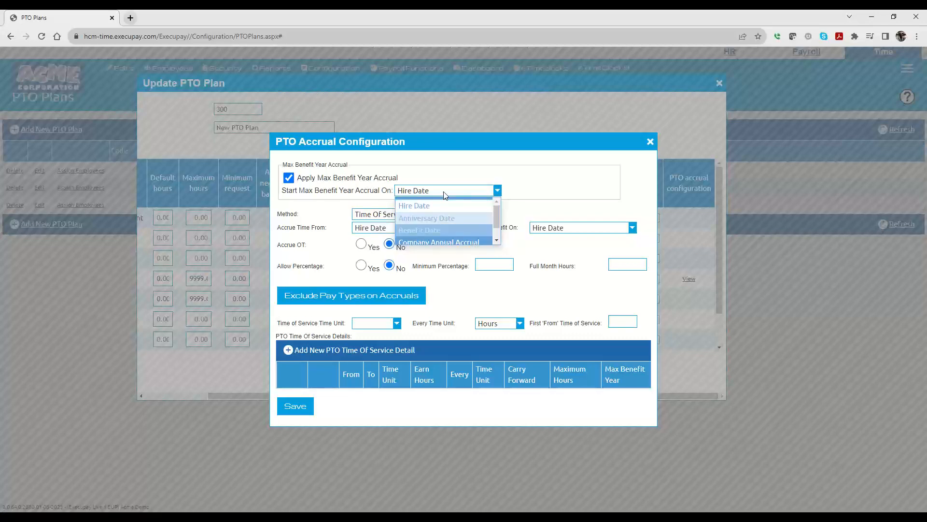
left_click(566, 186)
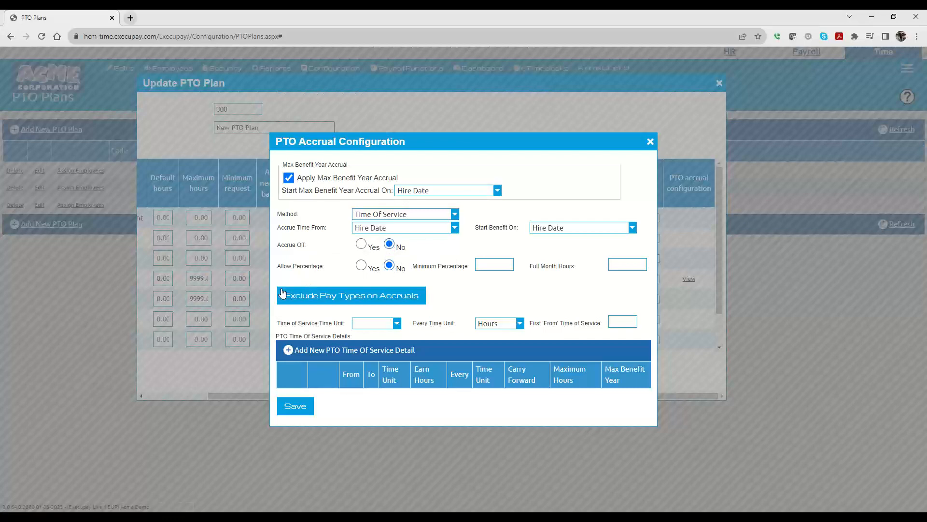
Step: Review the pay types available for exclusion from accruals, then close that dialog
left_click(338, 296)
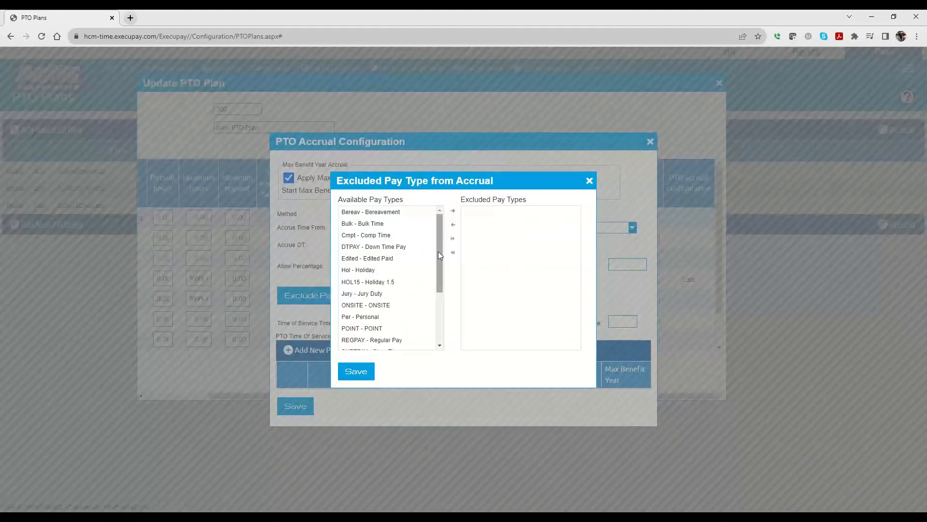
left_click_drag(438, 252, 435, 277)
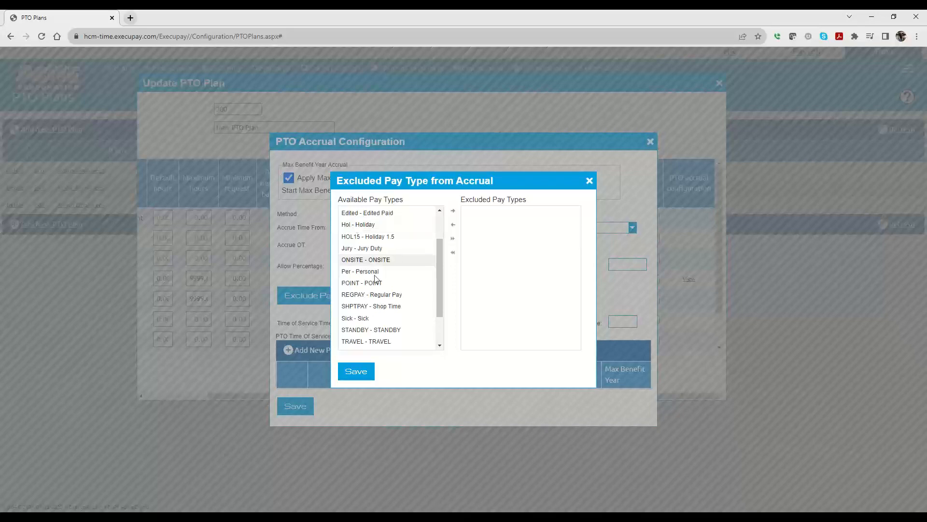
scroll(377, 319, "down", 1)
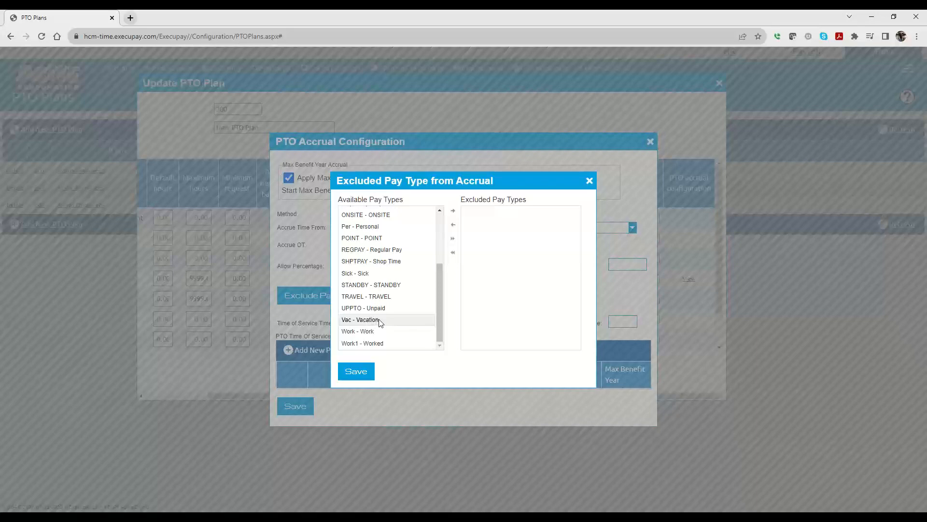
left_click(590, 182)
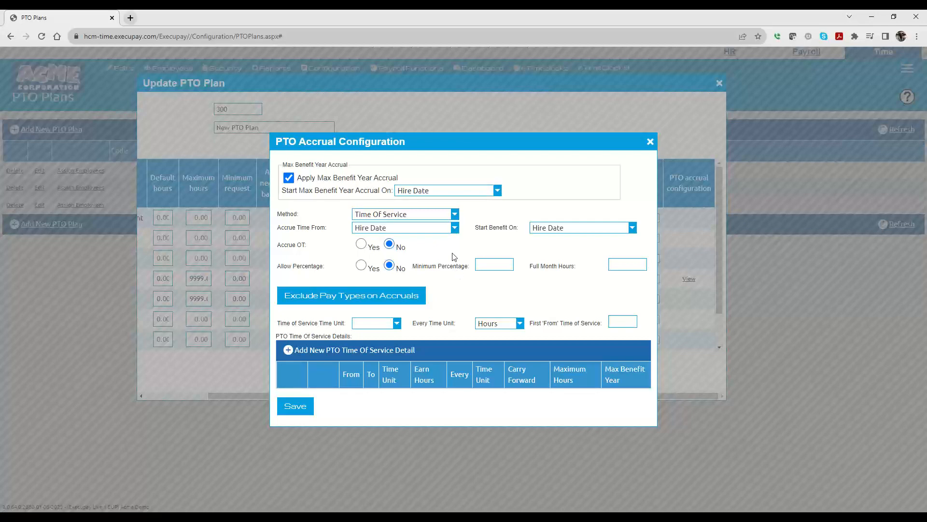
Step: Review the Method, Accrue Time From and Start Benefit On choices
left_click(381, 215)
left_click(325, 209)
left_click(396, 229)
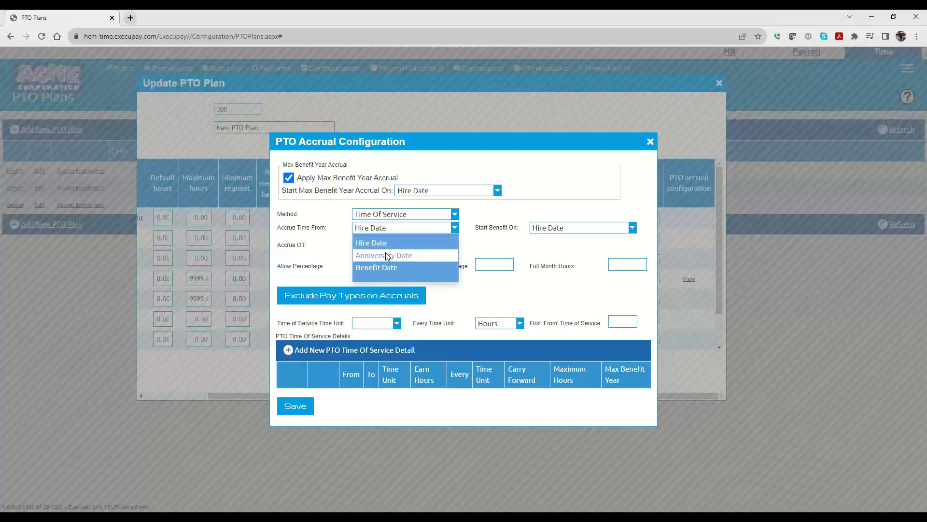
left_click(410, 243)
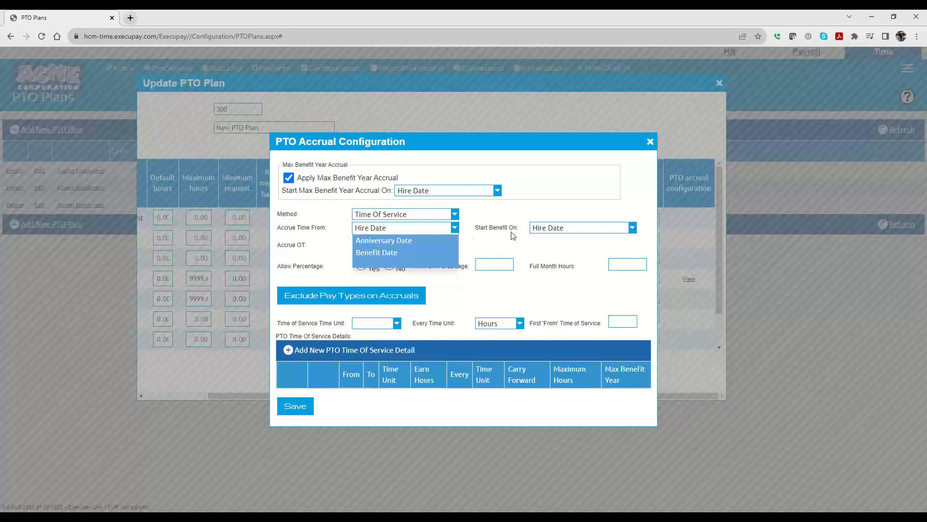
left_click(559, 230)
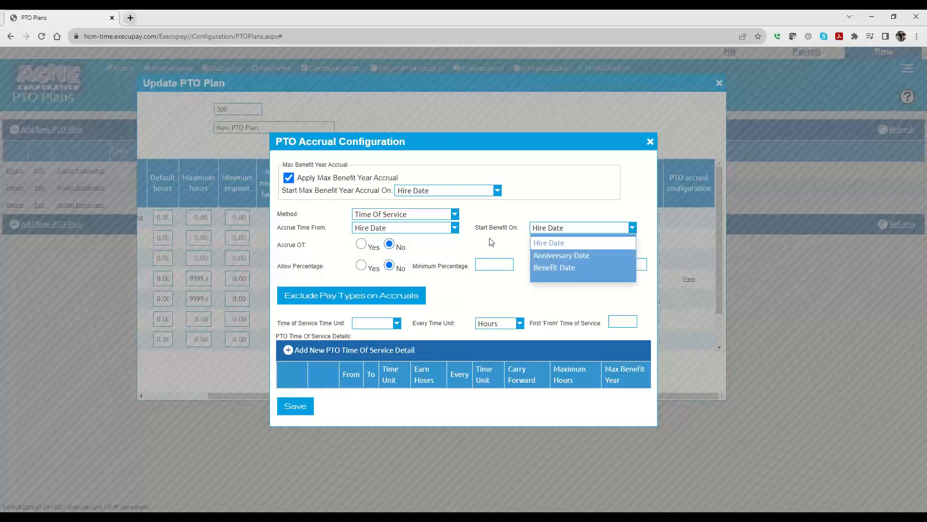
left_click(507, 227)
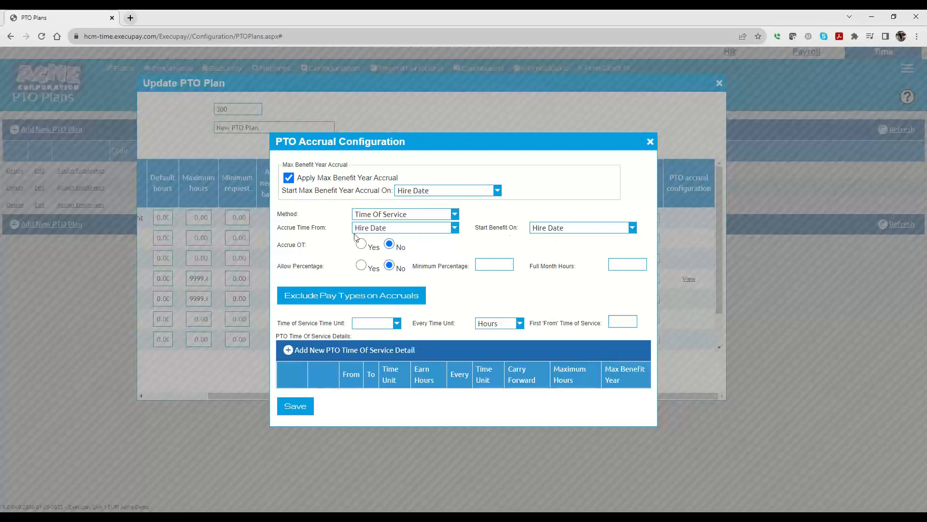
left_click(426, 231)
left_click(429, 232)
left_click(424, 228)
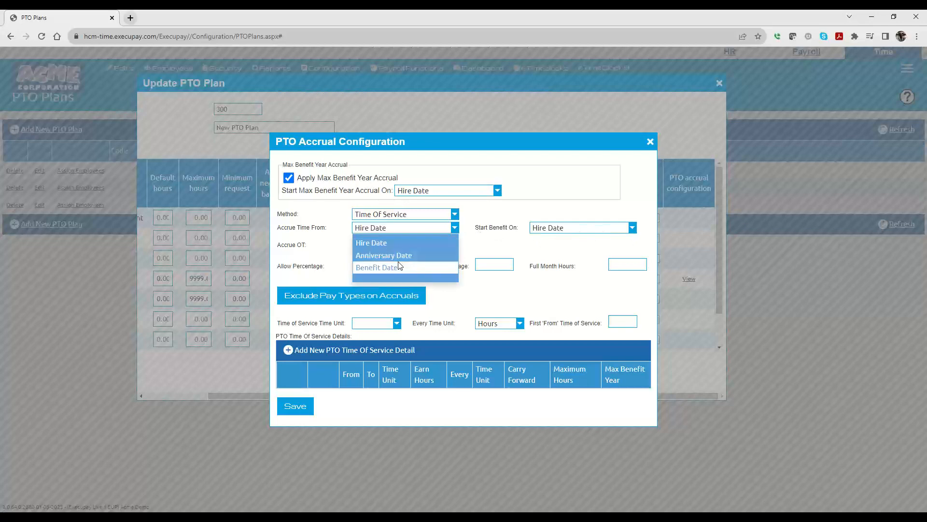
left_click(610, 226)
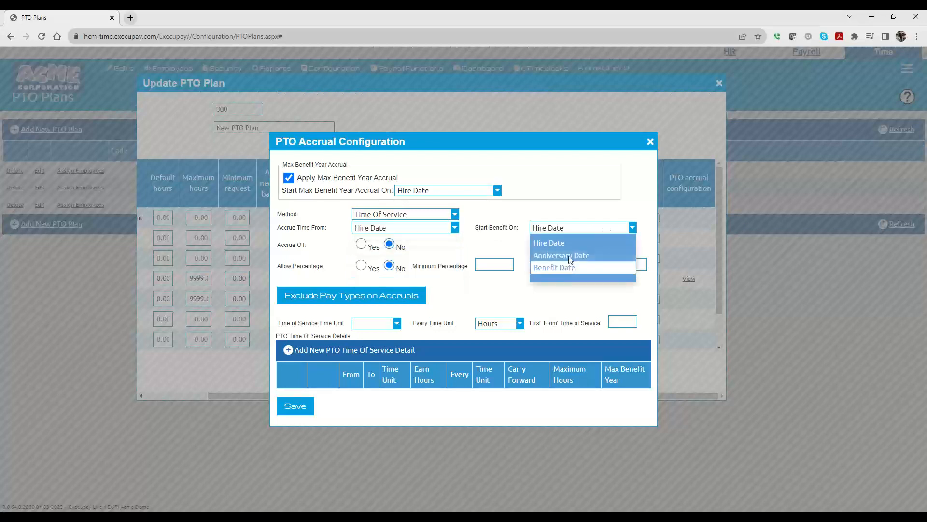
left_click(547, 218)
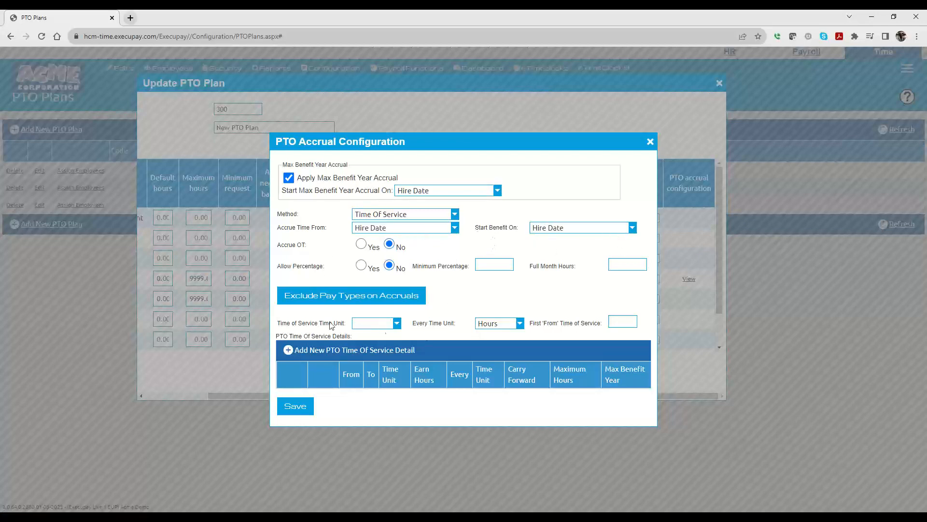
Step: Set the Time of Service Time Unit to Month and the Every Time Unit to Year
left_click(363, 328)
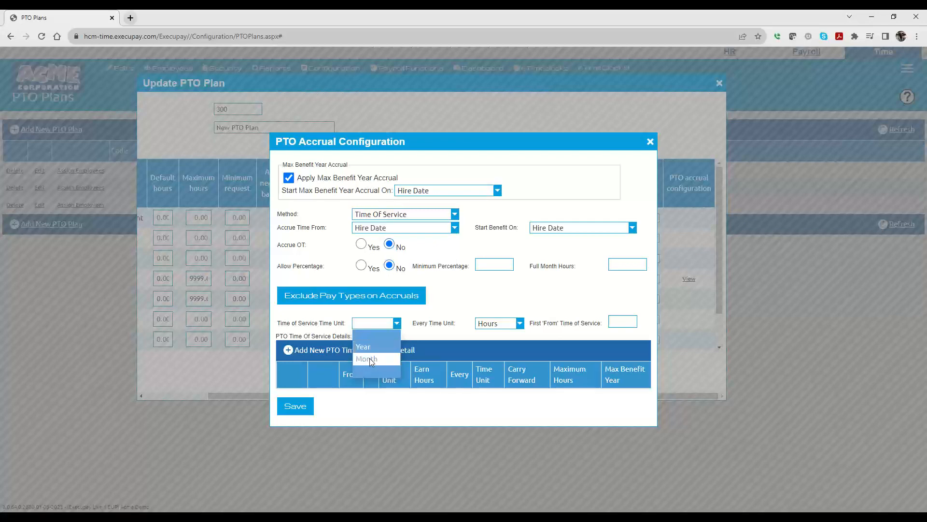
left_click(369, 358)
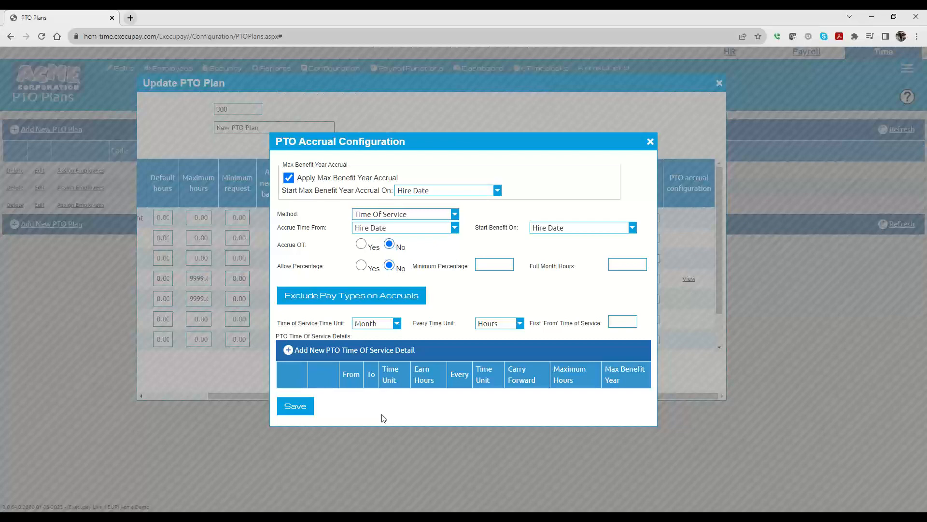
left_click(375, 323)
left_click(364, 358)
left_click(502, 326)
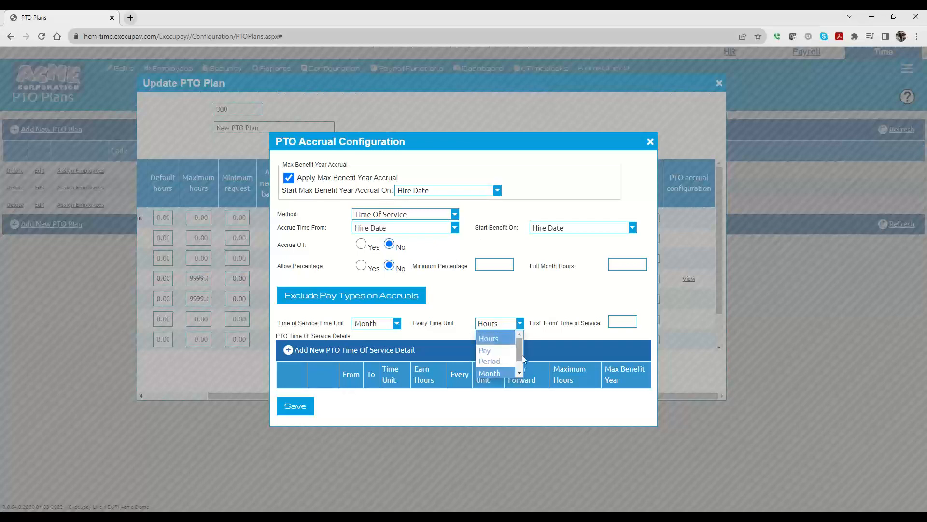
scroll(522, 355, "down", 2)
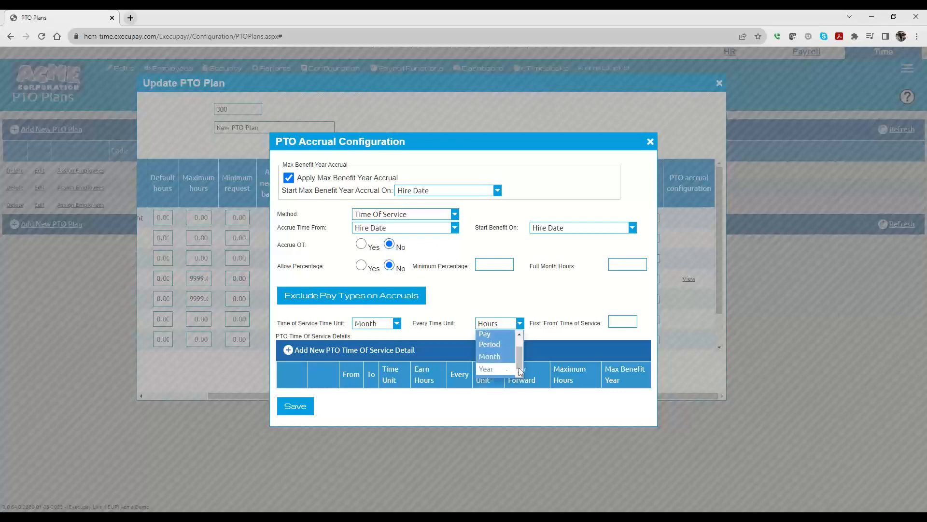
scroll(517, 357, "up", 2)
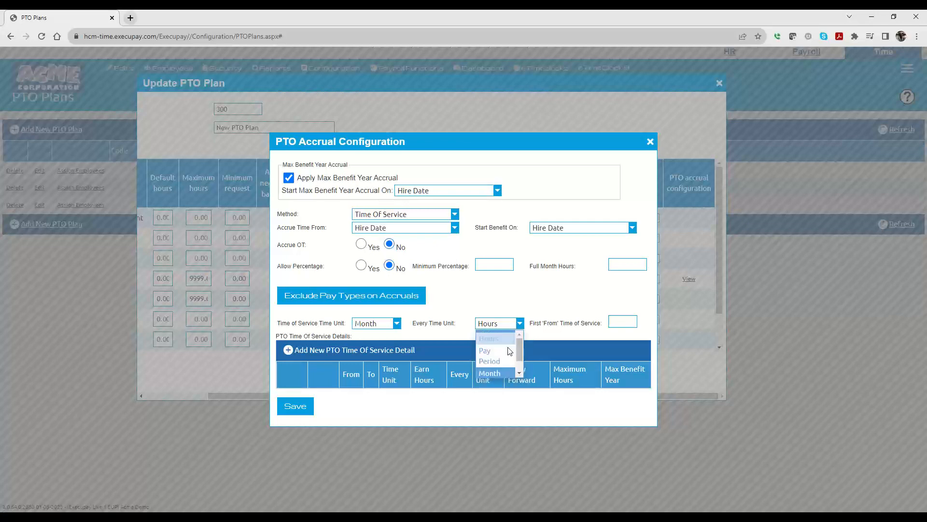
scroll(516, 359, "down", 2)
left_click(496, 369)
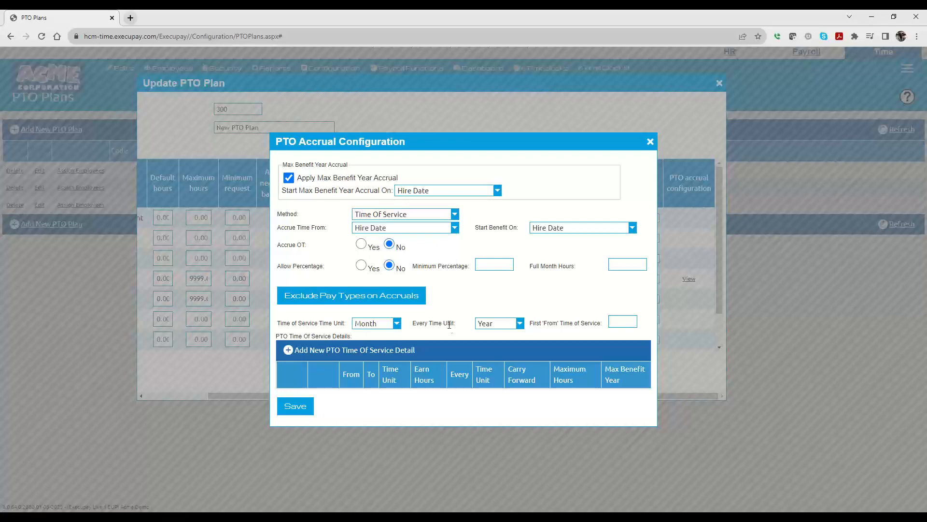
Step: Add a time-of-service tier from 0 to 23 months earning 40 hours every 1 year, carry forward 40, maximum 80, max benefit year accrual 40
left_click(627, 320)
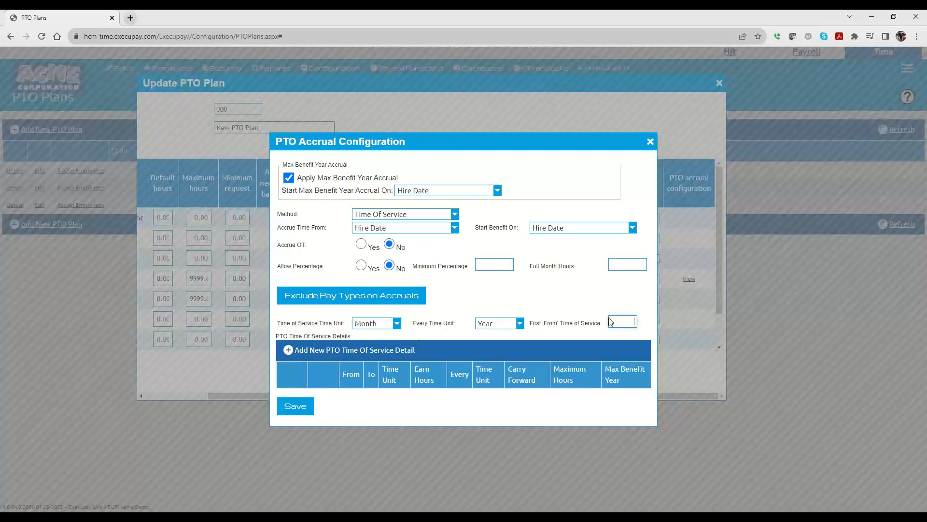
left_click(311, 350)
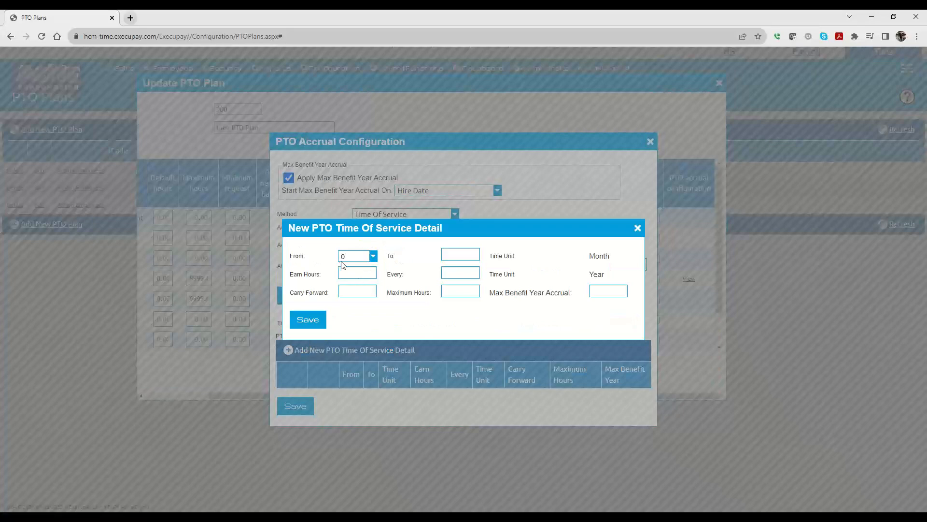
left_click(464, 251)
type("23")
left_click(360, 272)
type("40")
left_click(450, 274)
left_click(362, 293)
type("40")
left_click(463, 296)
type("80")
left_click(592, 290)
left_click(609, 289)
left_click_drag(476, 291, 472, 290)
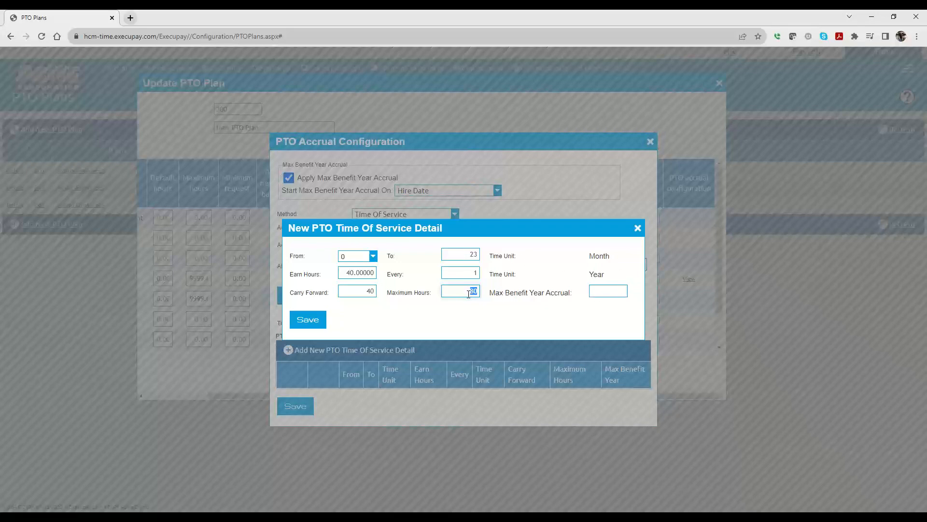
left_click(603, 290)
type("120")
key("BackSpace")
key("BackSpace")
type("40")
left_click(311, 322)
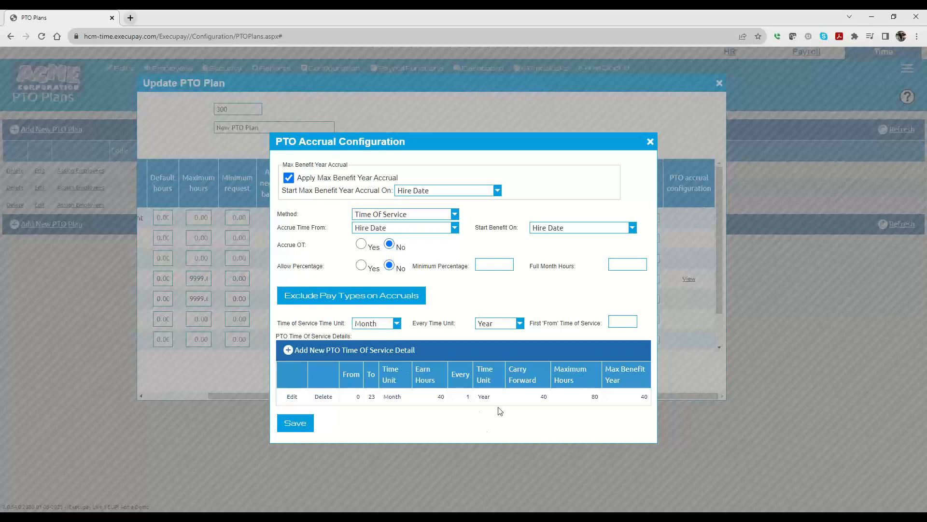
Step: Turn off Apply Max Benefit Year Accrual and set the first tier's Max Benefit Year Accrual to 0
left_click(493, 324)
left_click(511, 308)
left_click(288, 177)
left_click(292, 397)
double_click(612, 292)
type("0")
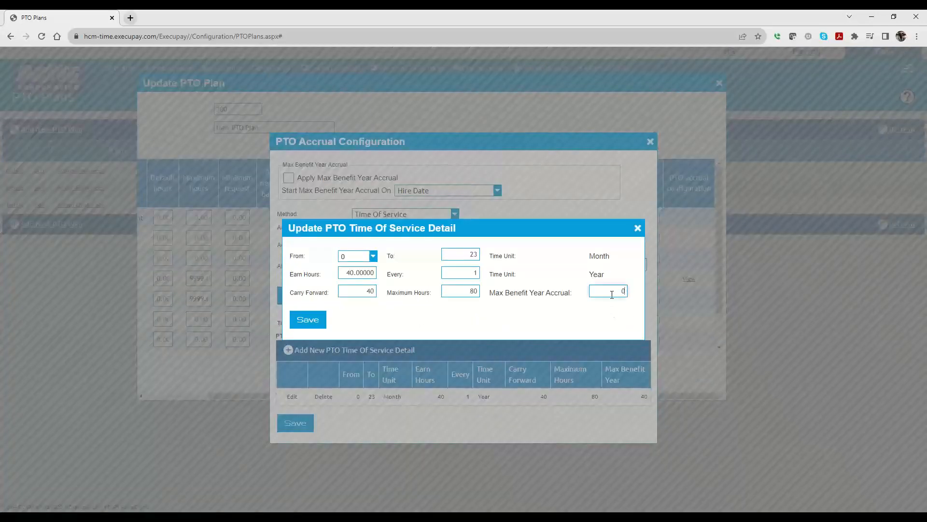
left_click(308, 320)
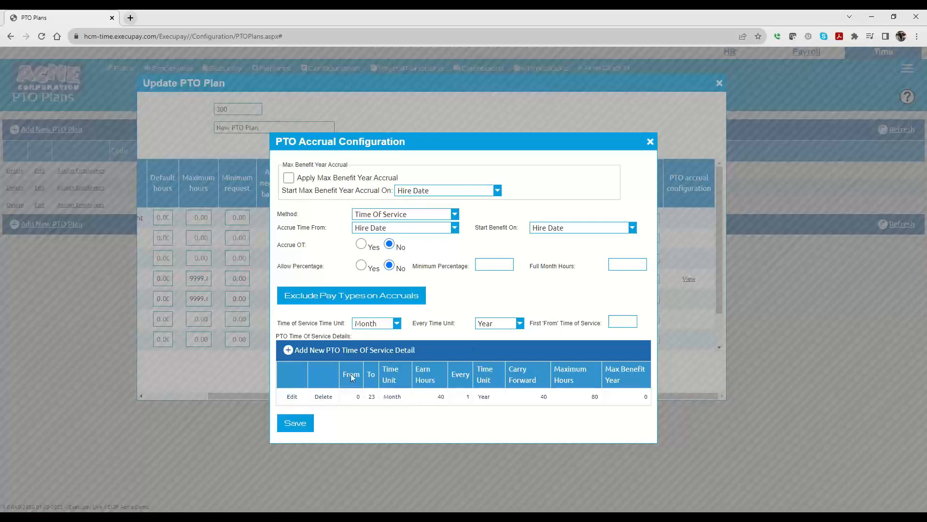
Step: Add a tier from 24 to 59 months earning 60 hours every 1 year, carry forward 60, maximum 120, max benefit year accrual 0
left_click(363, 350)
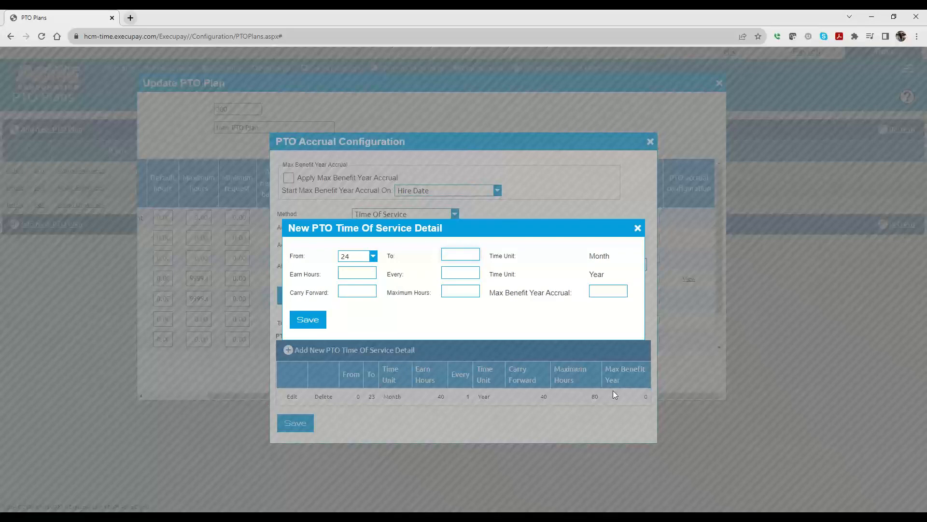
type("59")
left_click(349, 274)
type("60")
left_click(467, 271)
type("1")
left_click(363, 293)
type("60")
left_click(458, 288)
type("120")
key("Tab")
type("0")
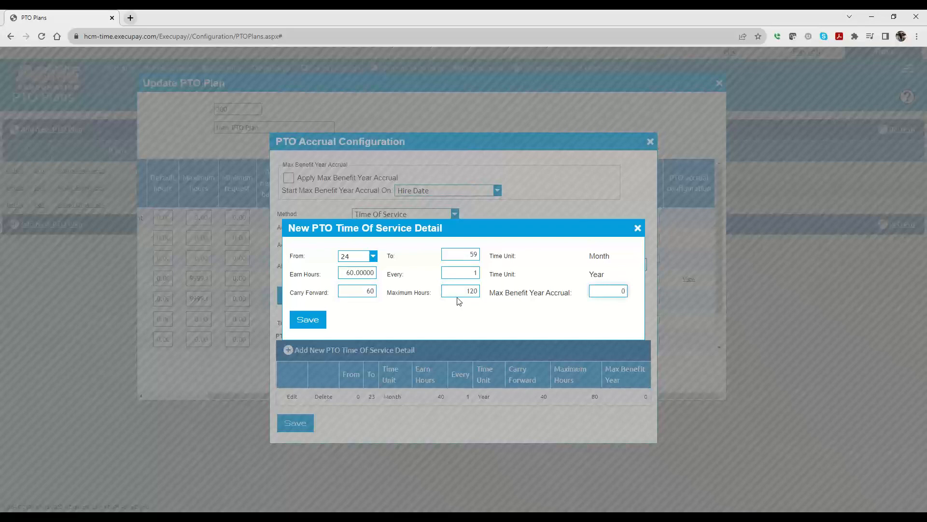
left_click(312, 323)
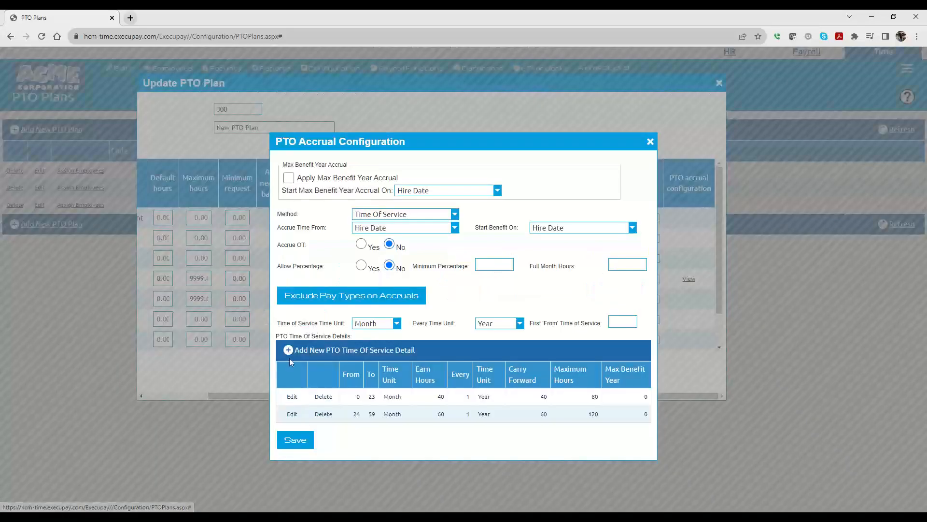
Step: Add a tier from 60 to 9999 months earning 80 hours every 1 year, carry forward 80, maximum 160, max benefit year accrual 0
left_click(345, 351)
left_click(441, 256)
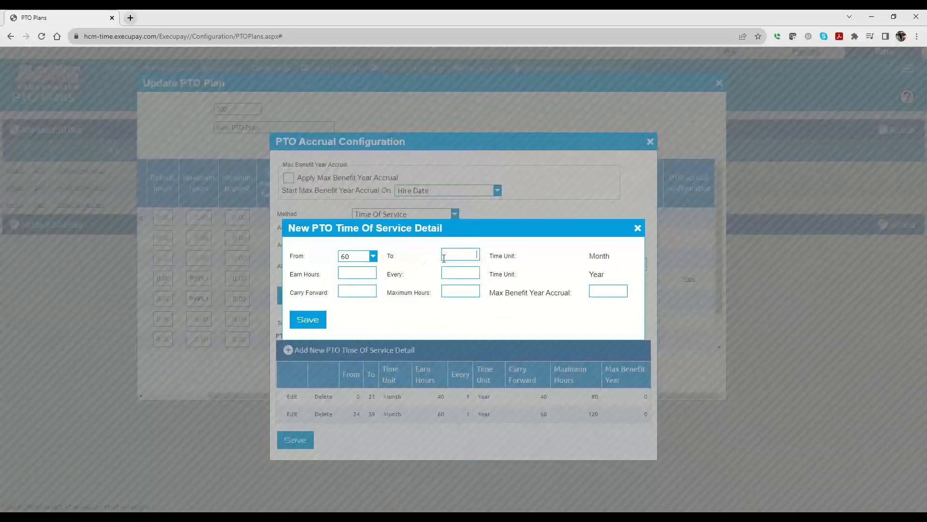
type("999")
left_click(462, 270)
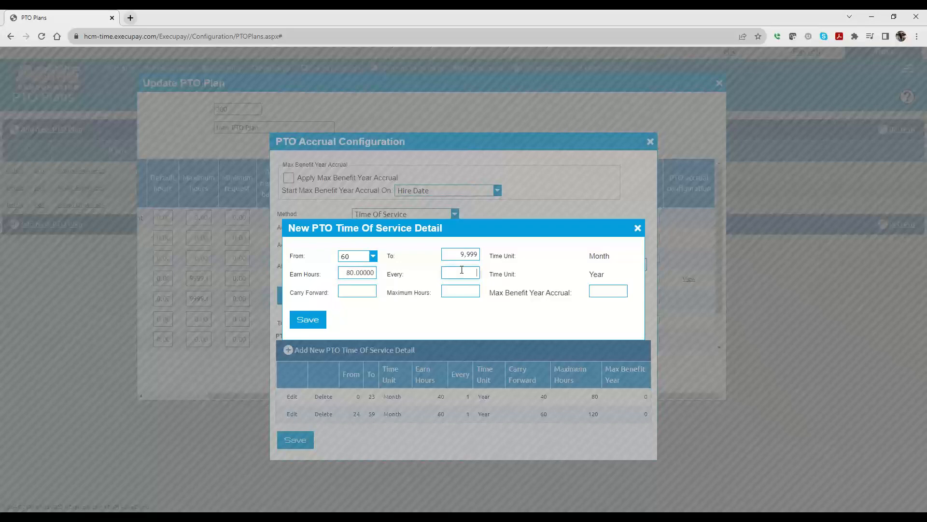
left_click(355, 288)
left_click(452, 294)
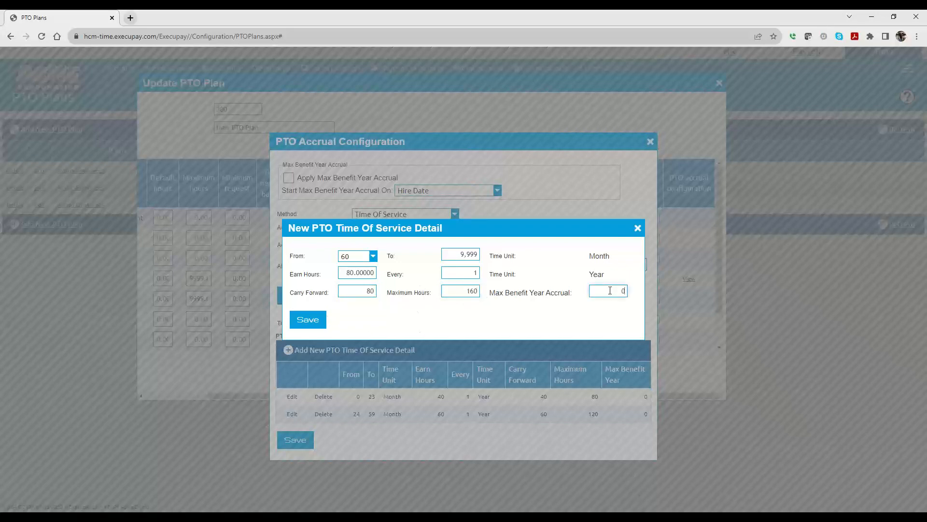
left_click(317, 318)
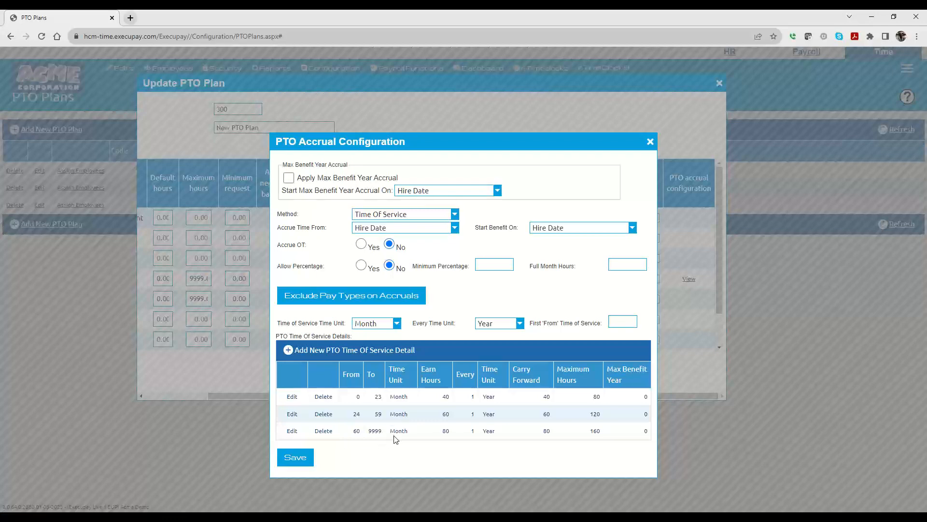
Step: Save the accrual configuration and then save the PTO plan
left_click(293, 461)
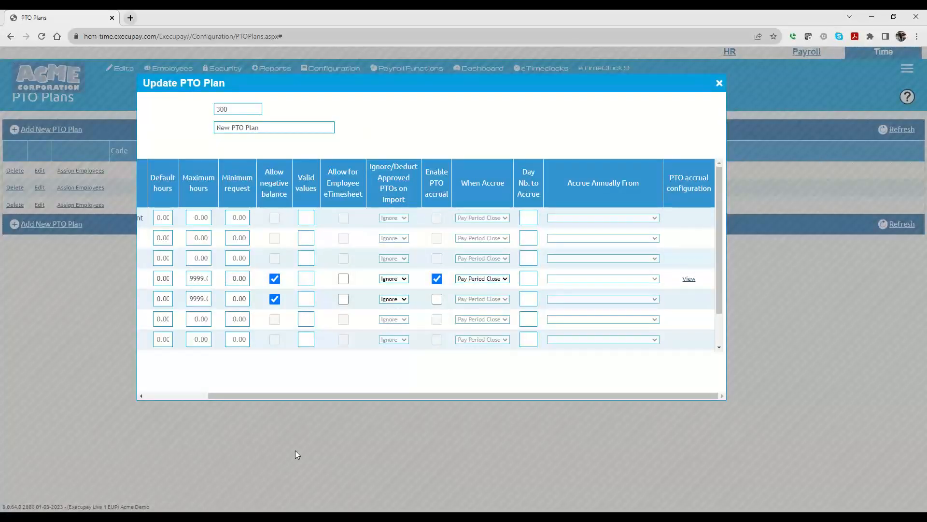
left_click_drag(369, 396, 236, 399)
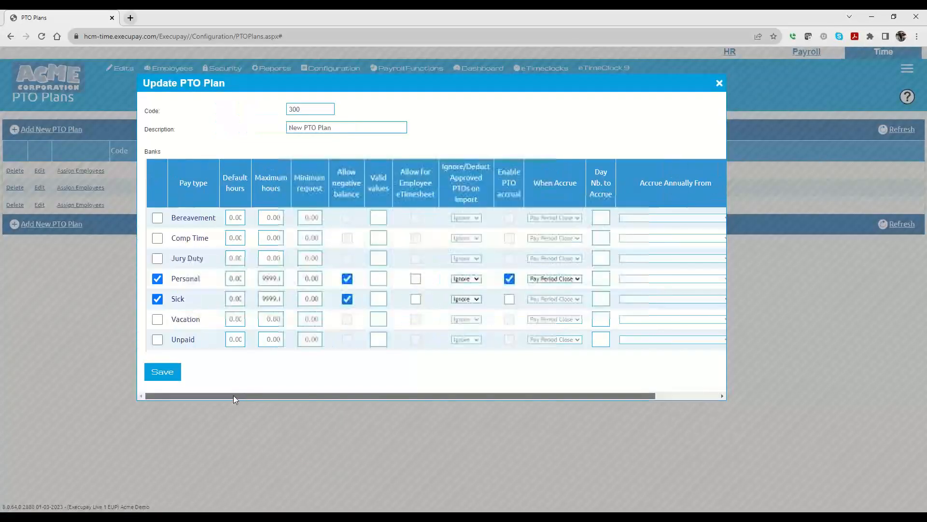
left_click(161, 372)
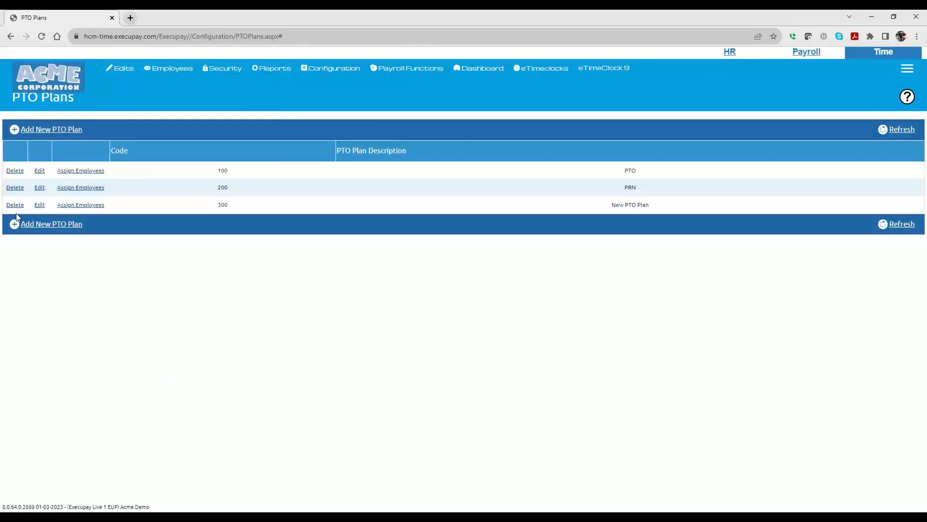
Step: Reopen plan 300, set the Personal bank to accrue Annually from Hire Date, and save
left_click(40, 205)
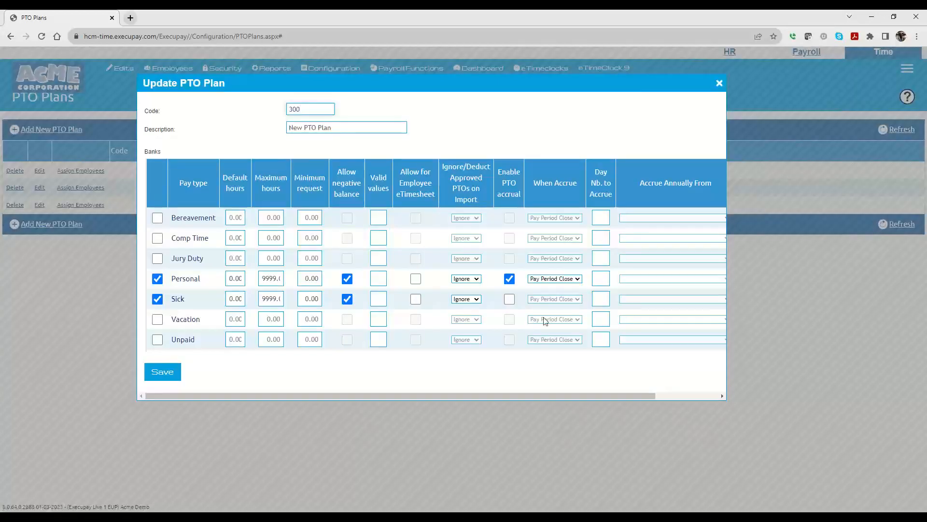
left_click(555, 280)
left_click(541, 301)
left_click(658, 279)
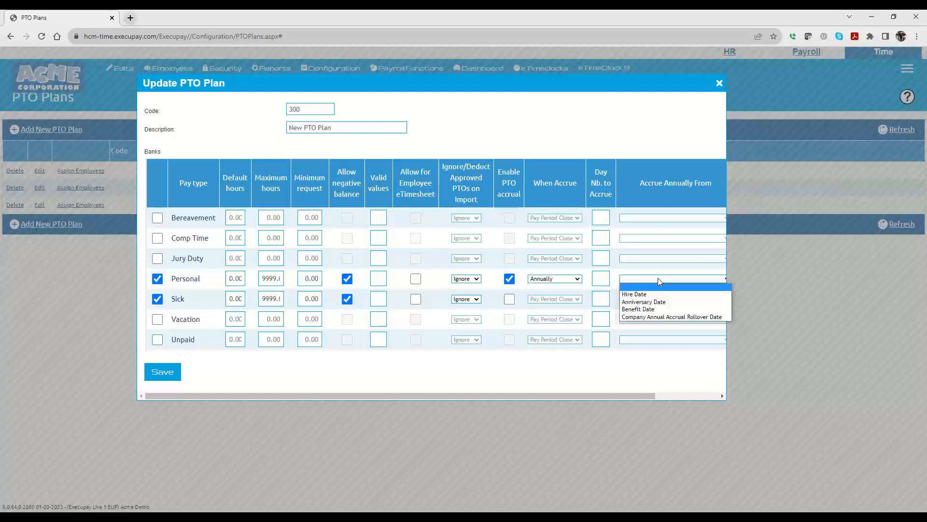
left_click(644, 294)
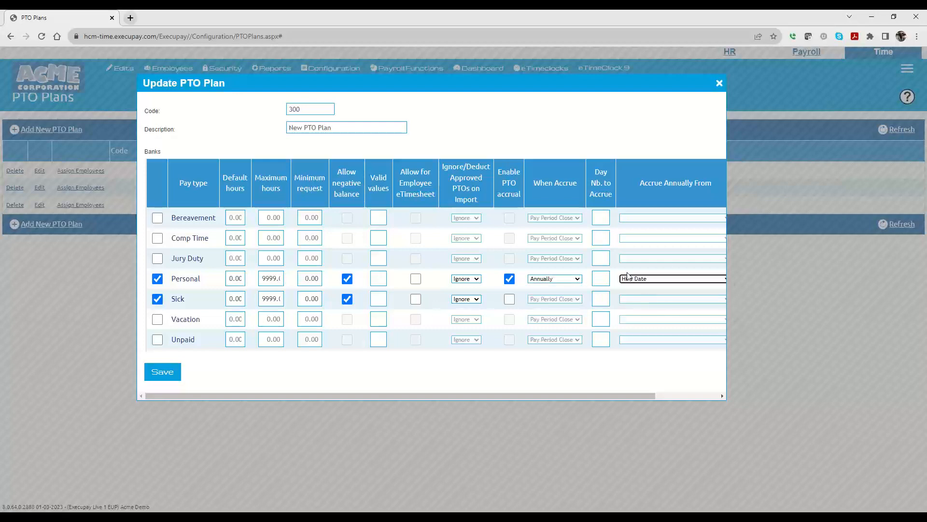
left_click(641, 279)
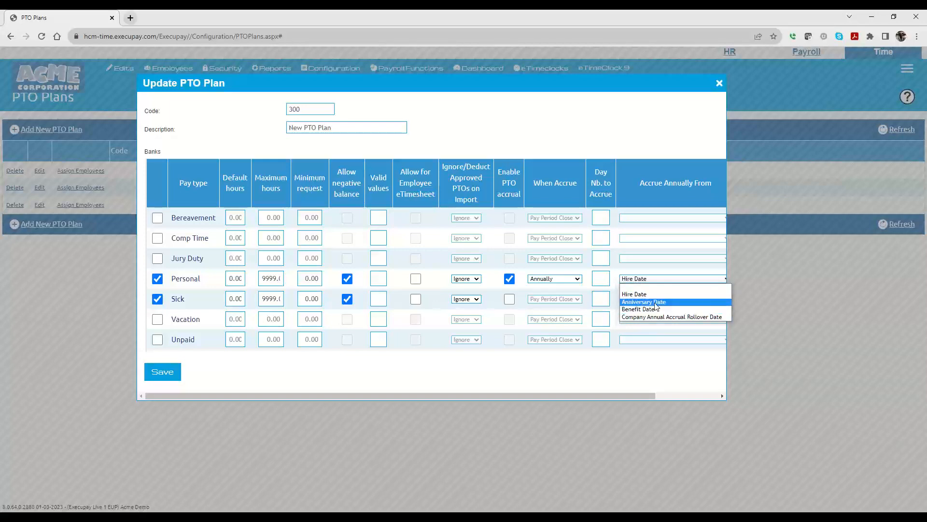
left_click(634, 295)
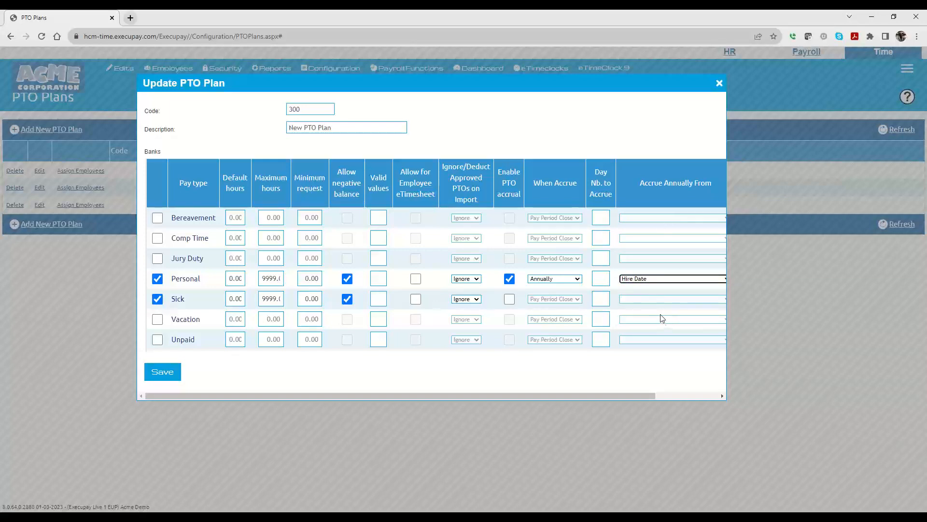
left_click(161, 374)
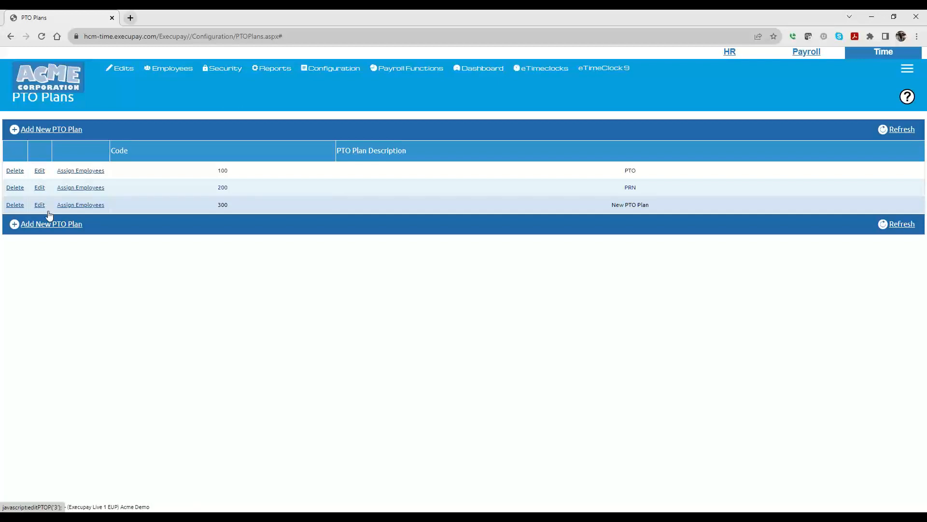
Step: Reopen plan 300, enable PTO accrual for the Sick bank, and open its accrual configuration
left_click(49, 212)
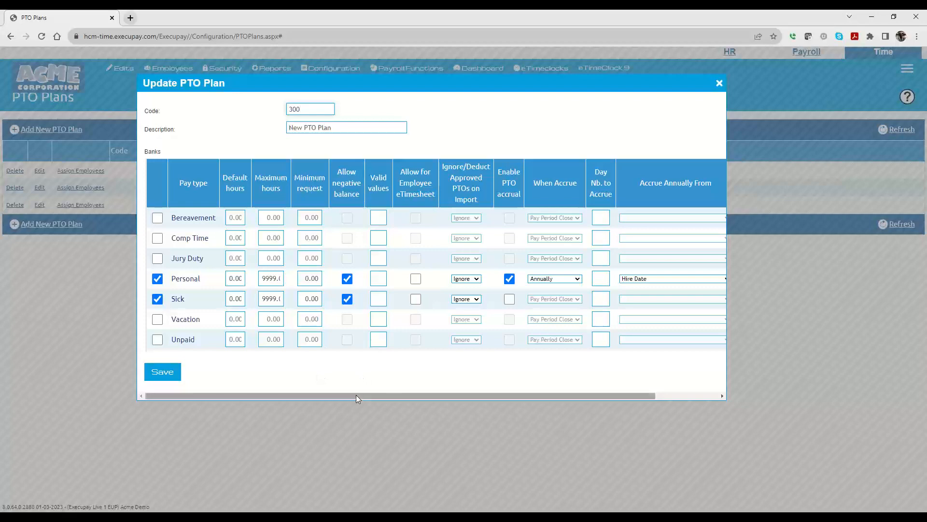
left_click_drag(355, 395, 483, 393)
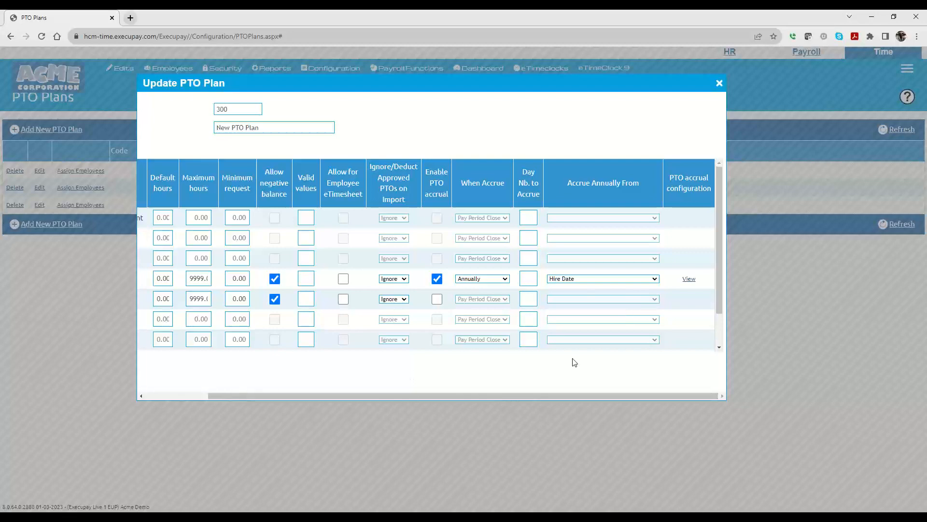
left_click_drag(518, 395, 503, 397)
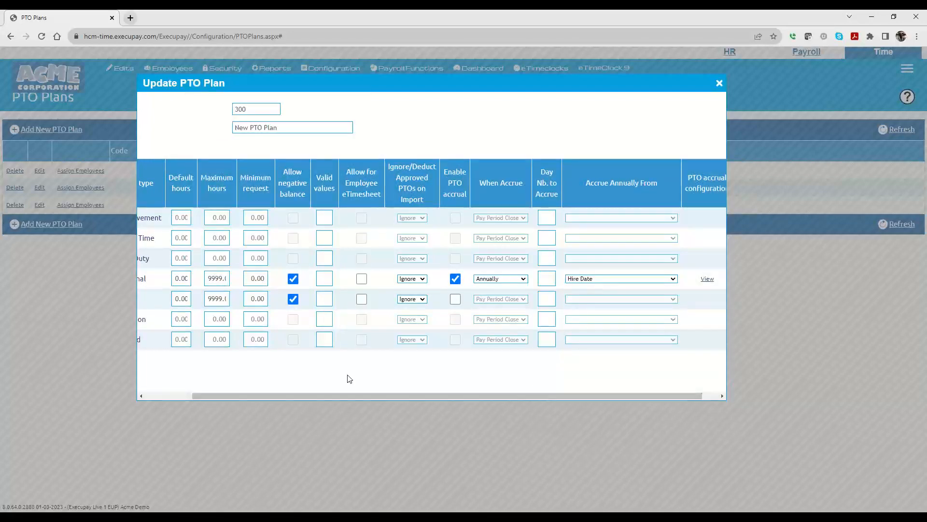
left_click_drag(347, 395, 202, 394)
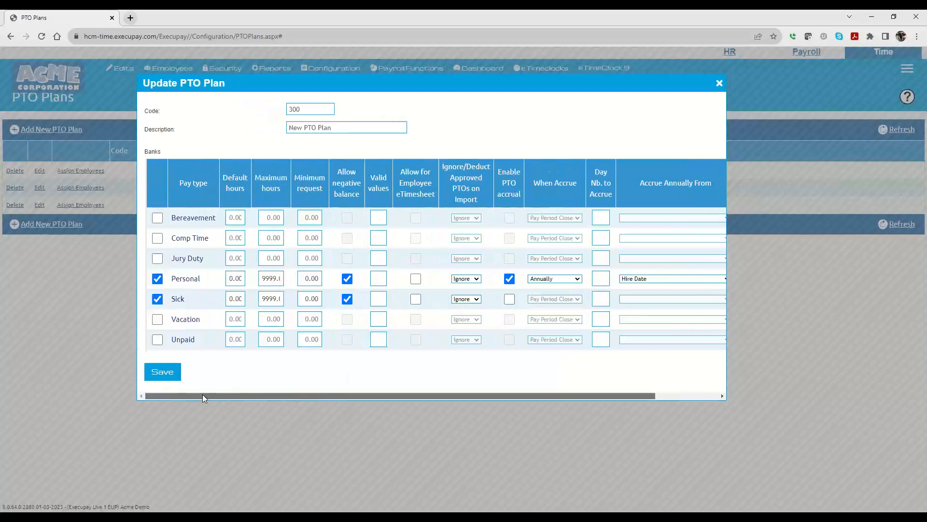
left_click(510, 299)
left_click_drag(455, 393, 702, 308)
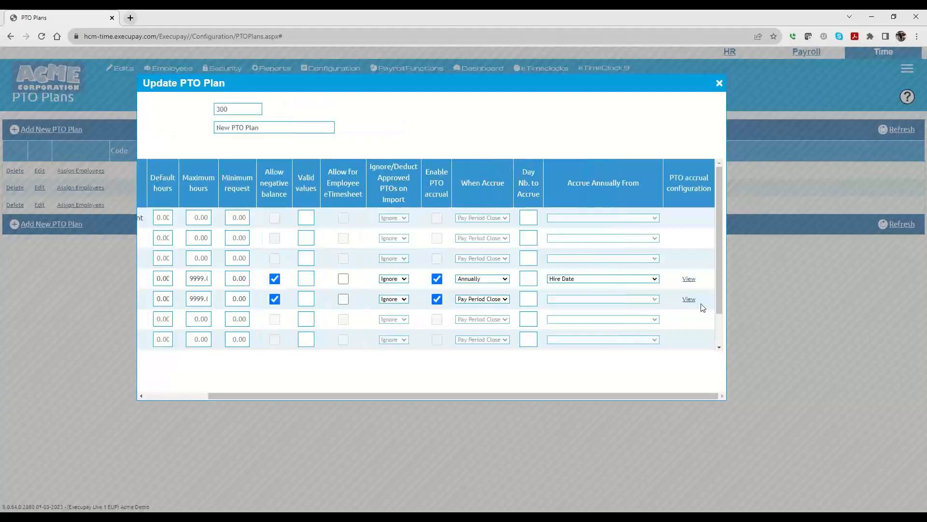
left_click(689, 299)
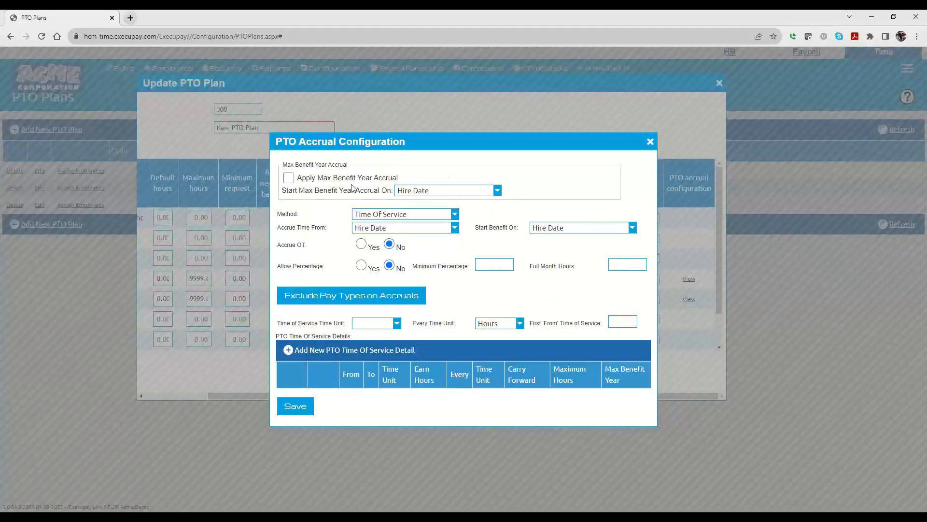
Step: Turn on Apply Max Benefit Year Accrual for the Sick bank, starting on Company Annual Accrual Rollover Date
left_click(288, 177)
left_click(436, 193)
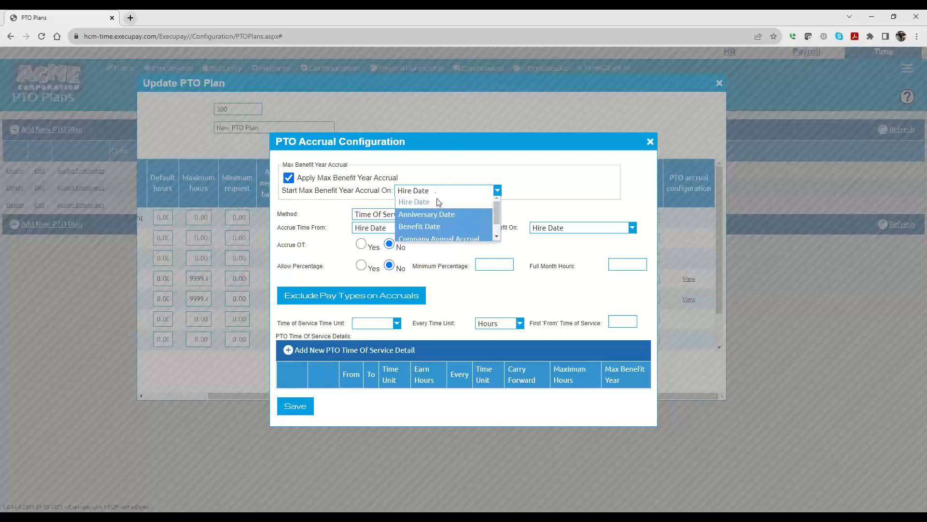
left_click(440, 238)
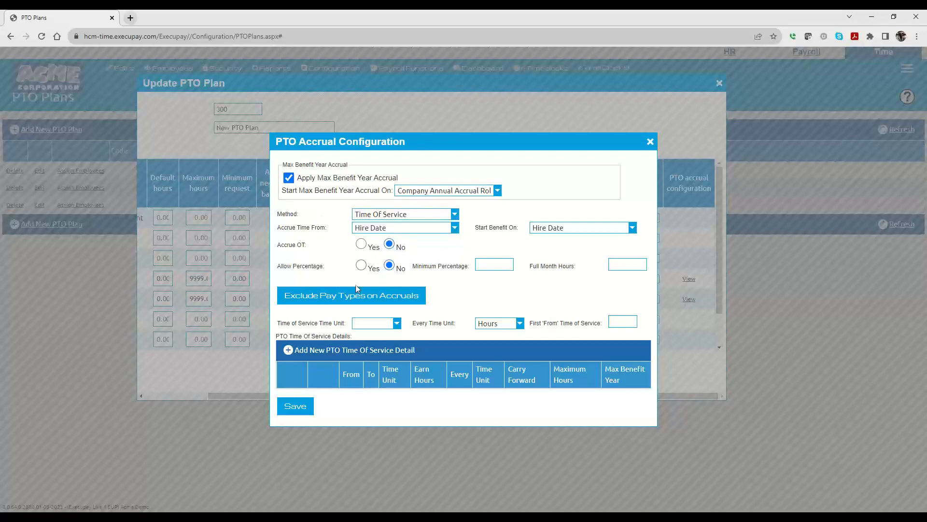
Step: Exclude the Vac - Vacation and Per - Personal pay types from the Sick bank's accruals and save the exclusion list
left_click(351, 299)
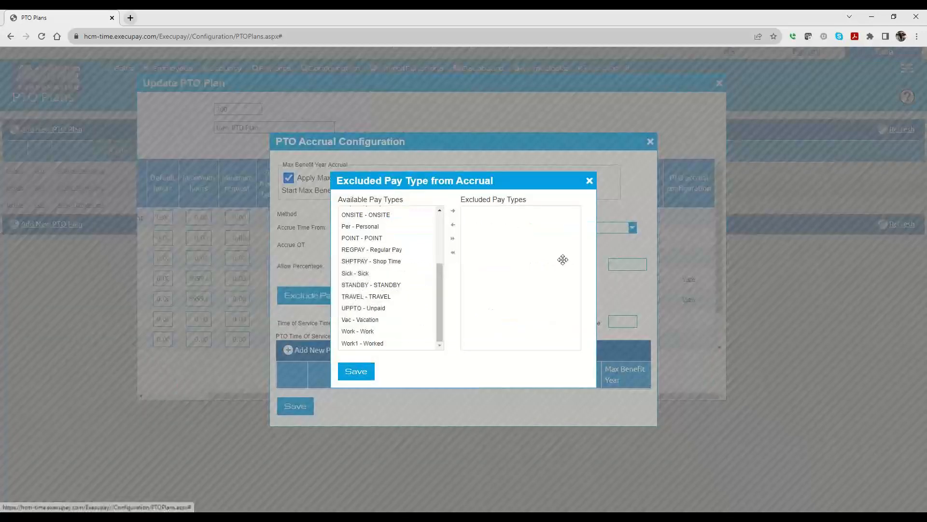
left_click(363, 320)
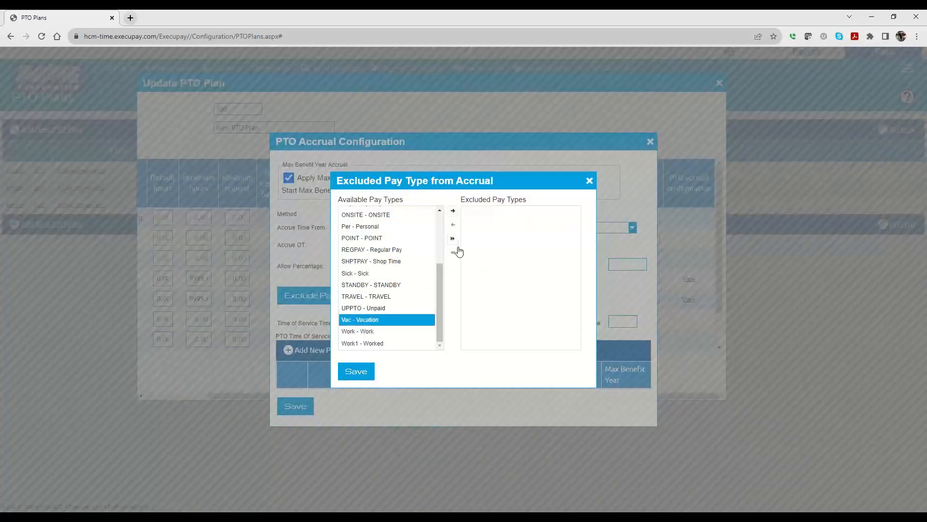
left_click(452, 211)
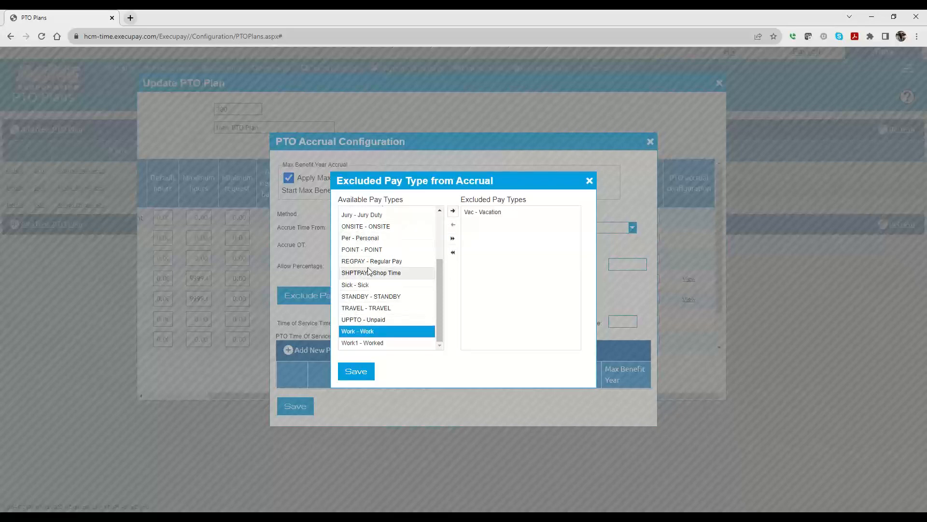
left_click(367, 238)
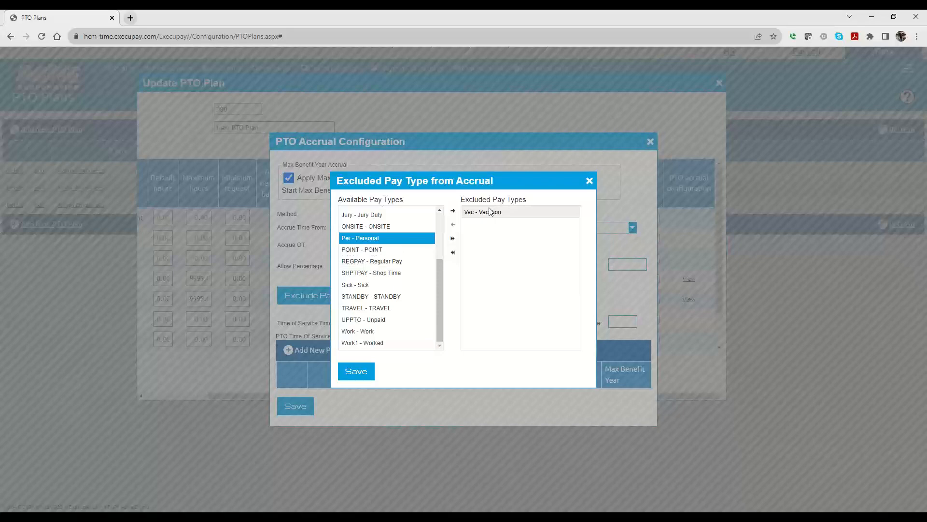
left_click(453, 210)
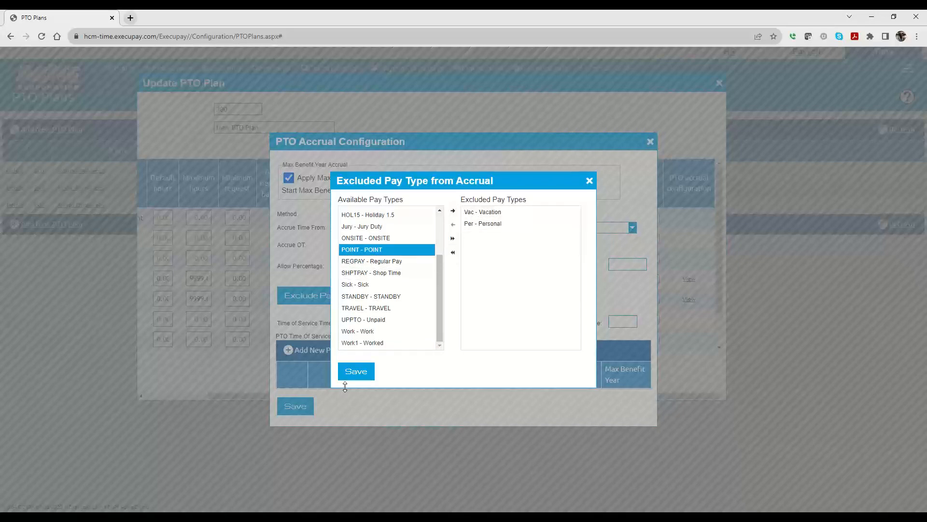
left_click(355, 372)
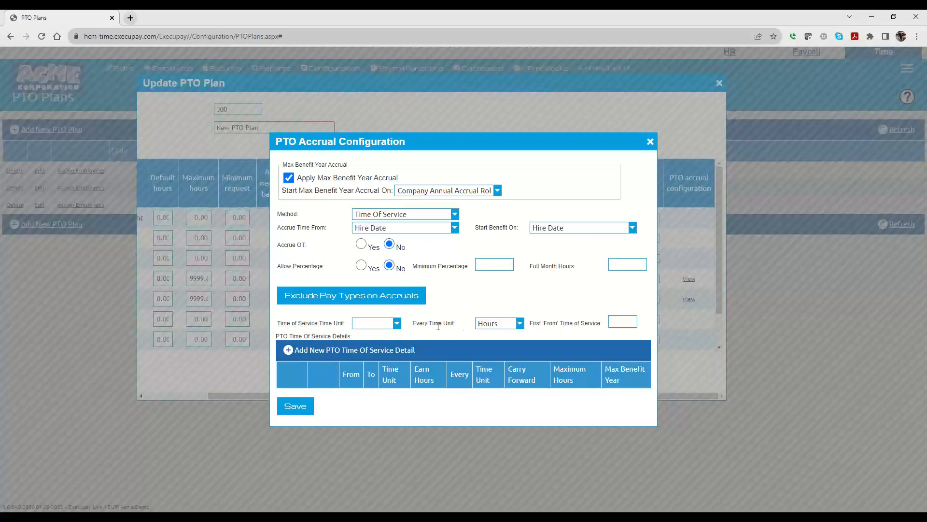
Step: Set the time-of-service time unit to Month and the every time unit to Hours
left_click(376, 325)
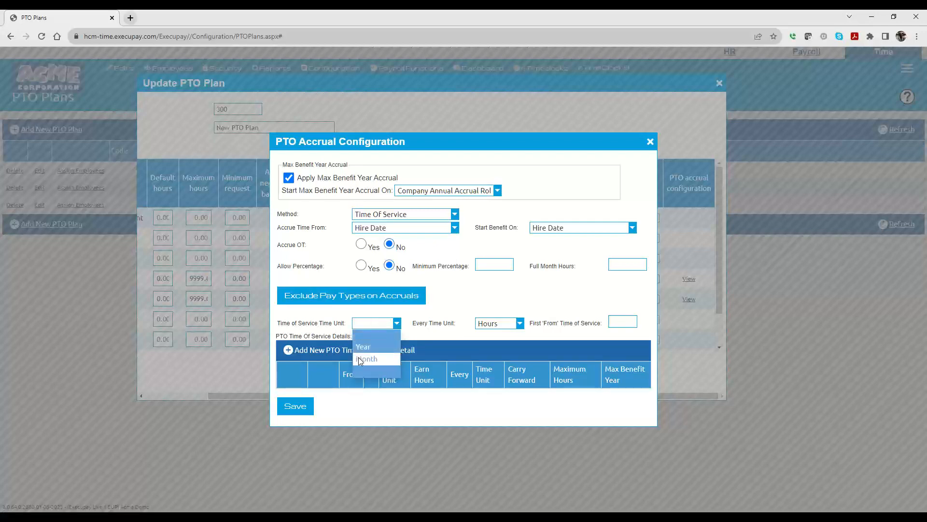
left_click(360, 360)
left_click(364, 324)
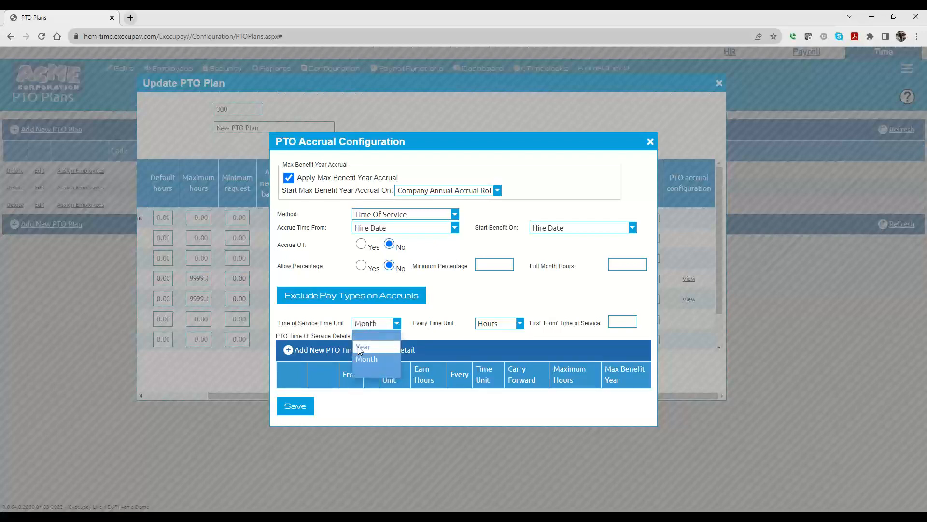
left_click(360, 348)
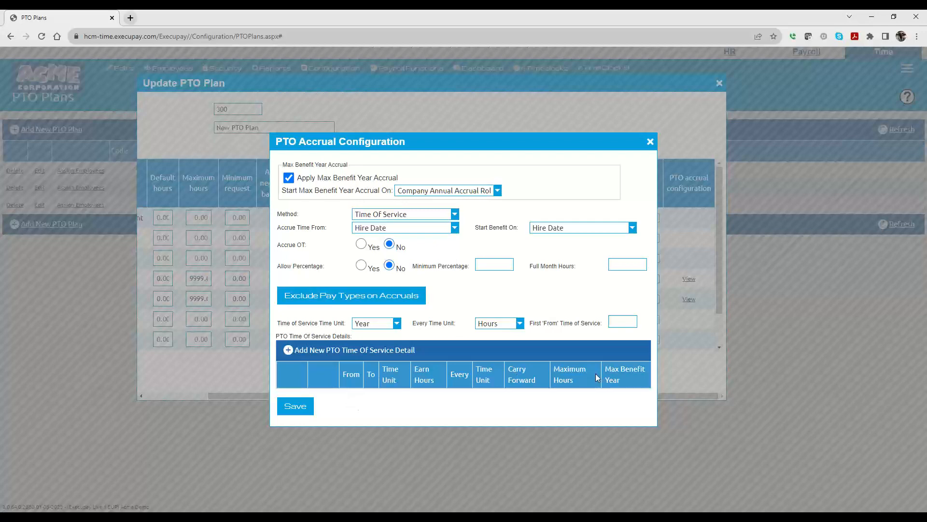
left_click(378, 328)
left_click(370, 350)
left_click(485, 323)
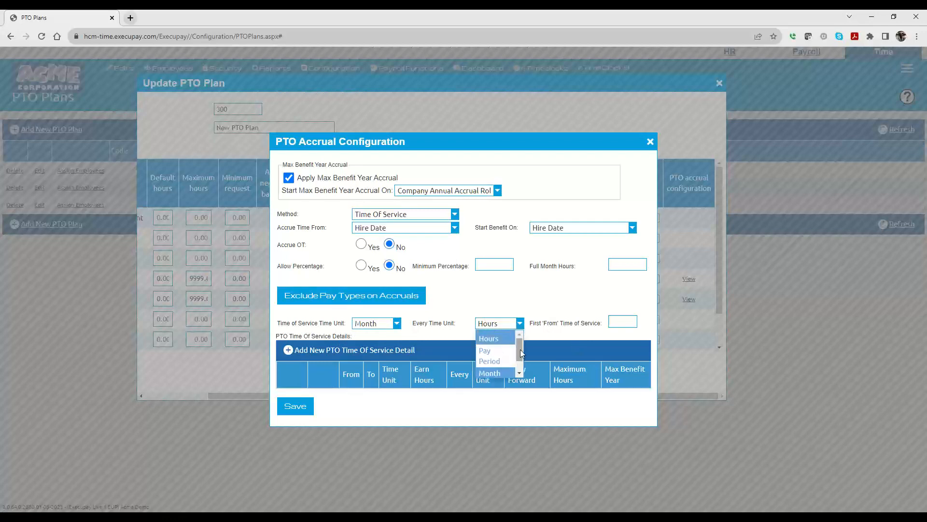
left_click(492, 340)
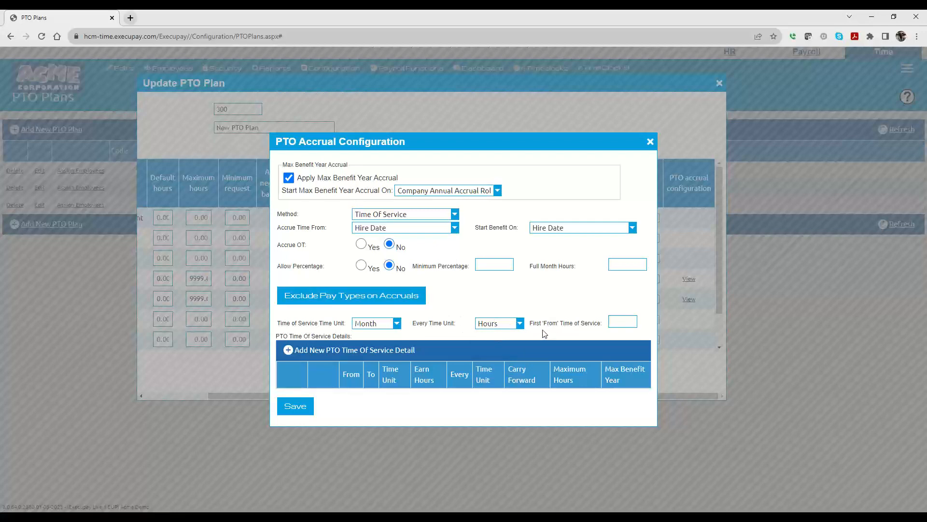
Step: Add a time-of-service tier from 0 to 9999 earning 1 hour every 30 hours, carry forward 24, maximum 40, max benefit year 40
left_click(311, 351)
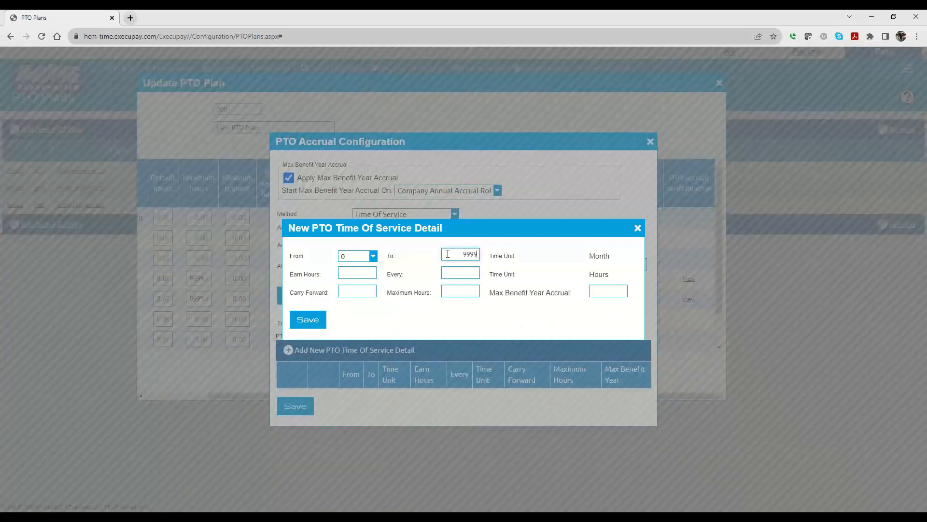
left_click(354, 267)
left_click(456, 273)
type("30")
left_click(359, 291)
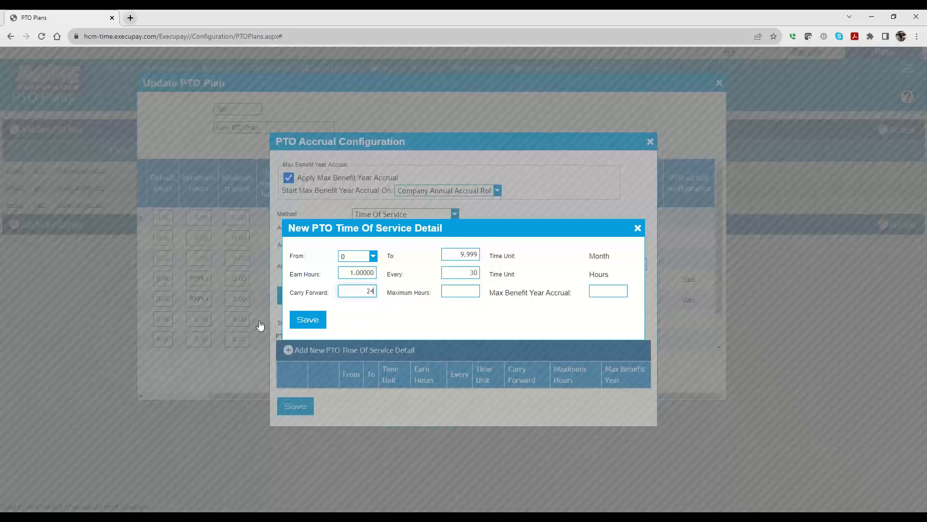
left_click(451, 292)
left_click(613, 291)
key("ctrl+a")
double_click(450, 292)
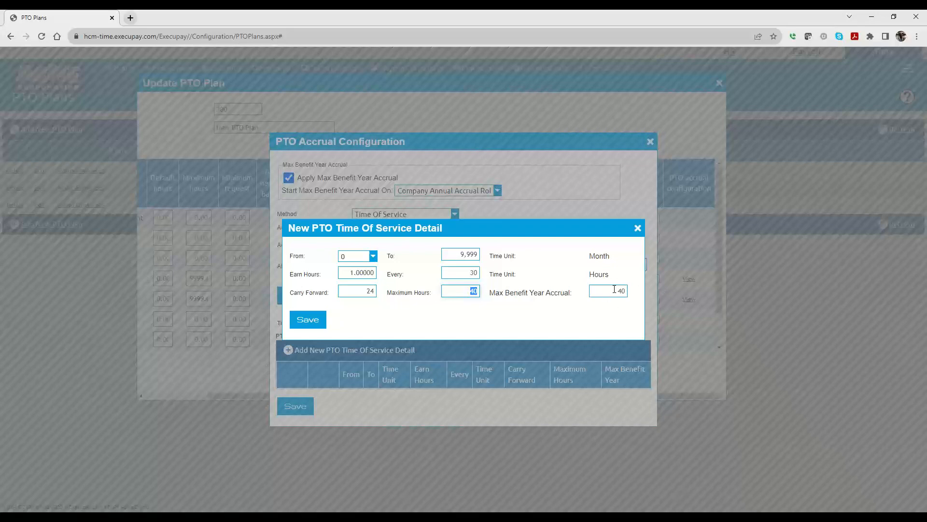
left_click(309, 319)
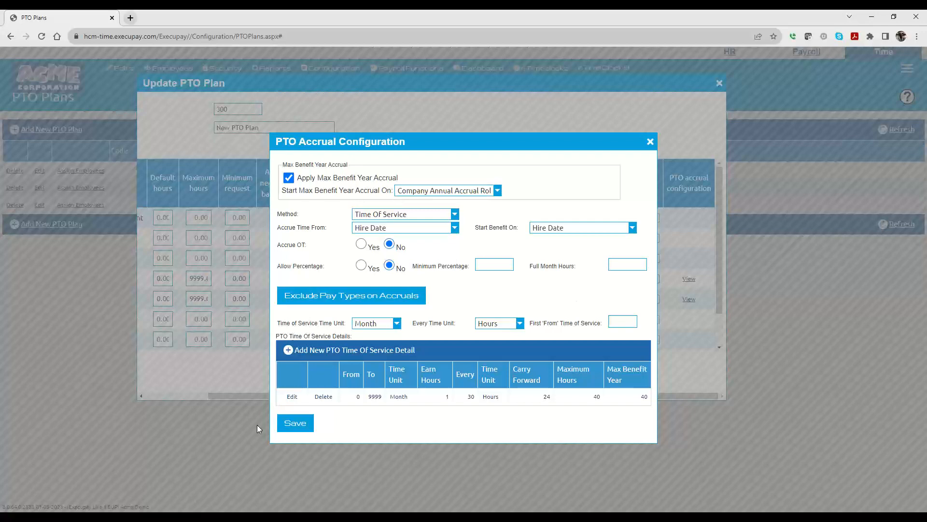
Step: Save the Sick bank's accrual configuration and then save the PTO plan
left_click(296, 423)
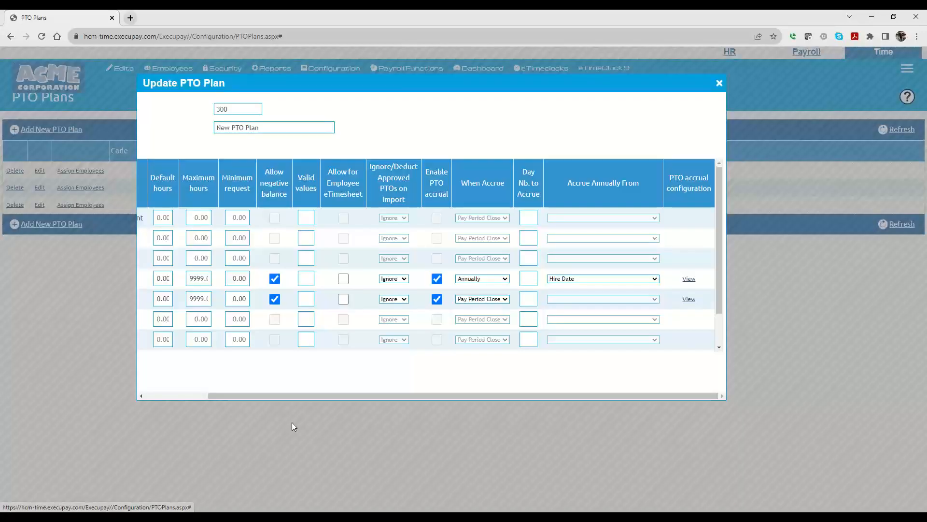
left_click_drag(310, 393, 207, 397)
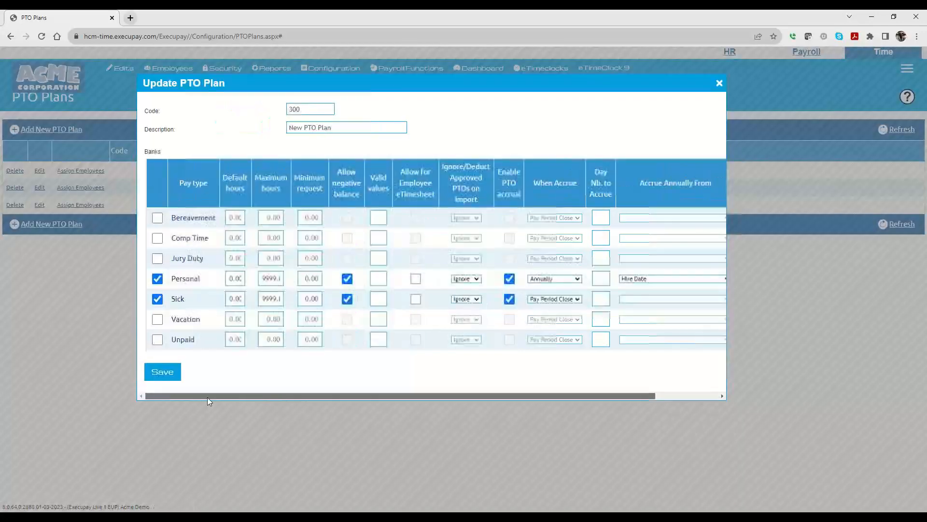
left_click(158, 372)
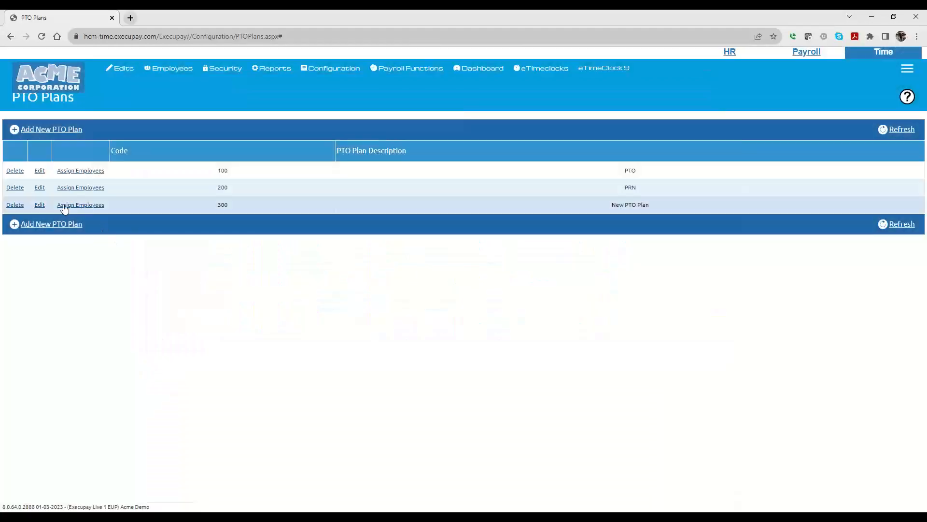
Step: Reopen plan 300 and set the Sick bank to accrue Annually from Company Annual Accrual Rollover Date
left_click(38, 206)
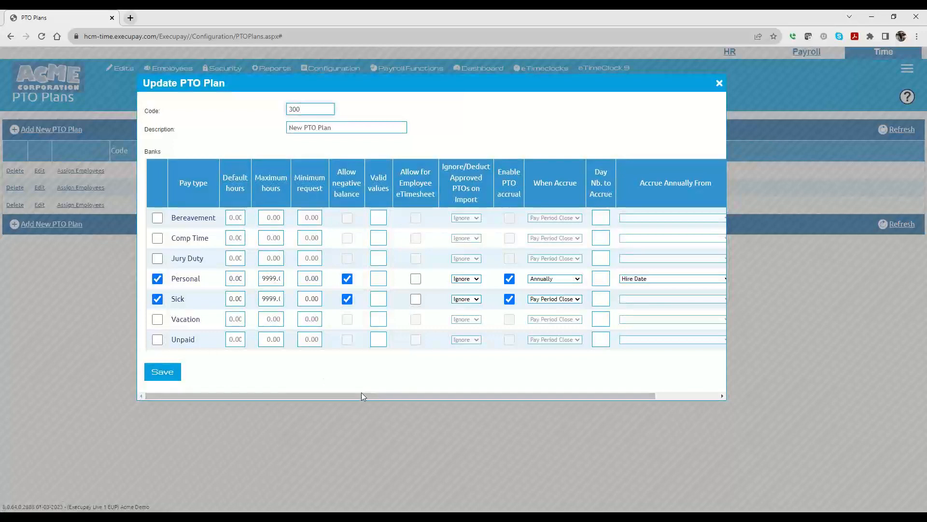
left_click_drag(361, 395, 556, 396)
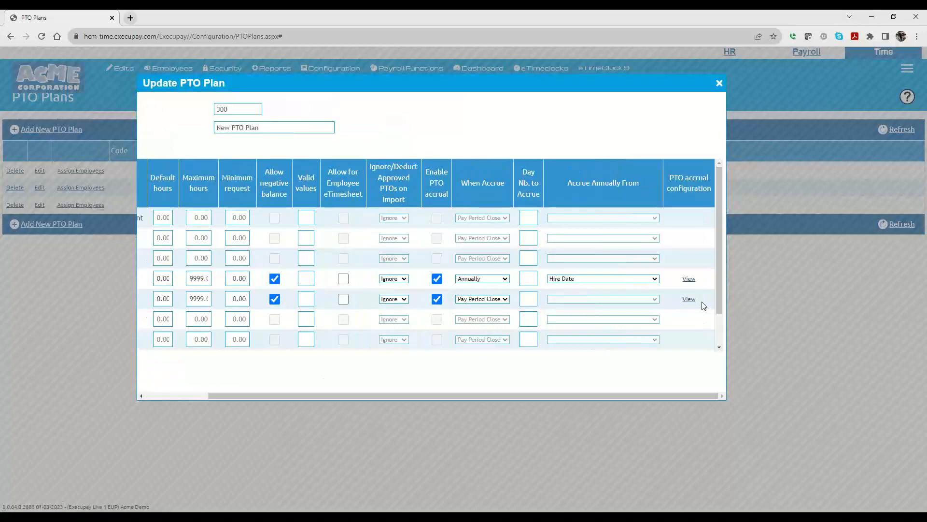
left_click(499, 300)
left_click(472, 323)
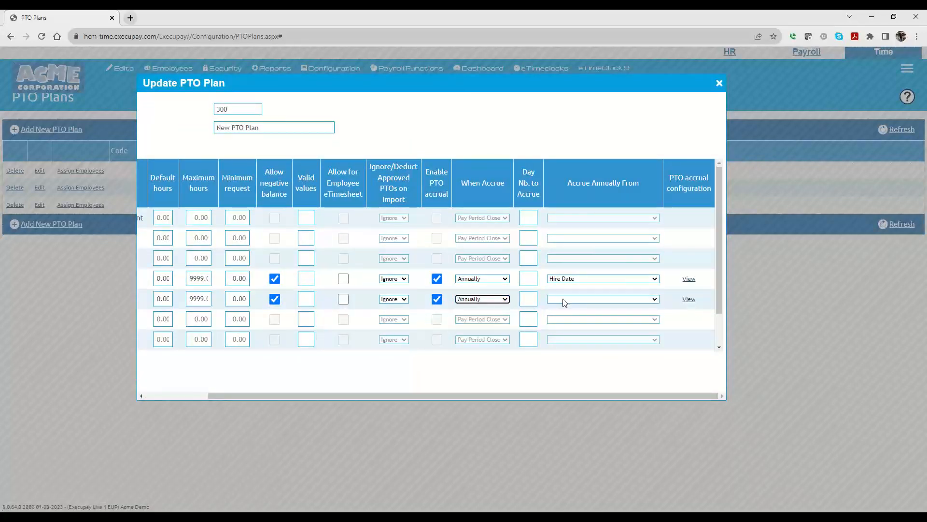
left_click(565, 299)
left_click(577, 335)
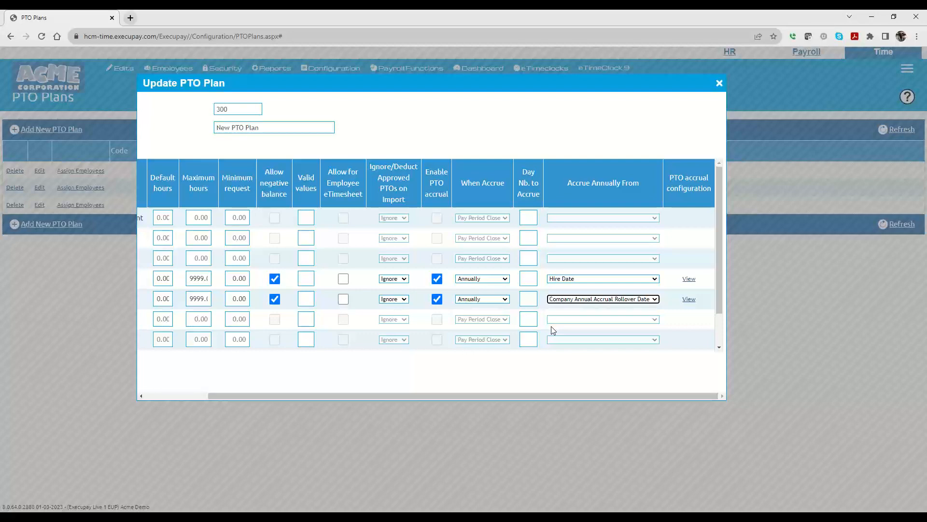
left_click(576, 300)
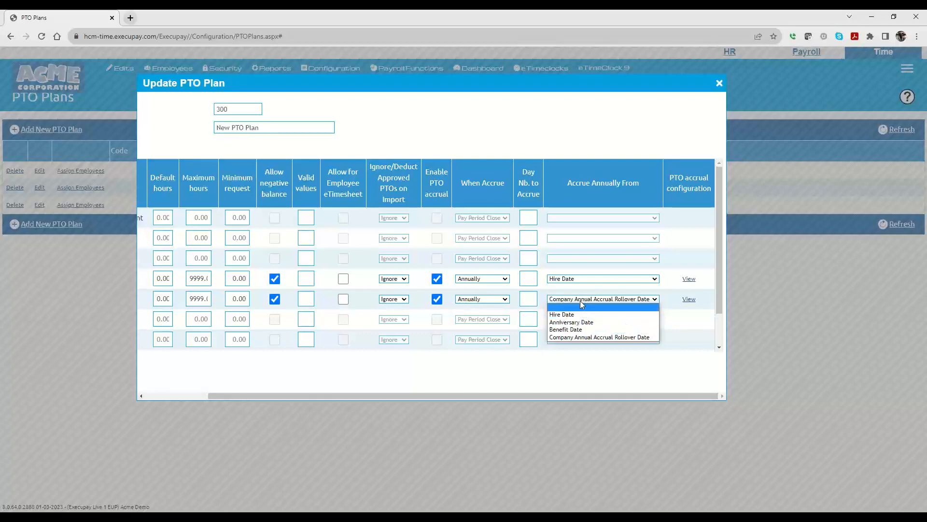
left_click(581, 300)
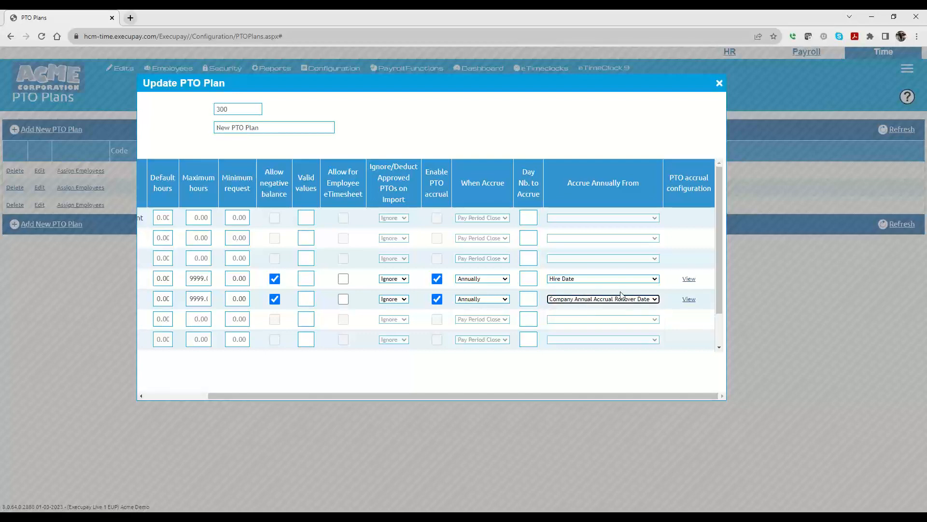
Step: Open the Sick bank's accrual configuration to review its settings, then close it
left_click(688, 300)
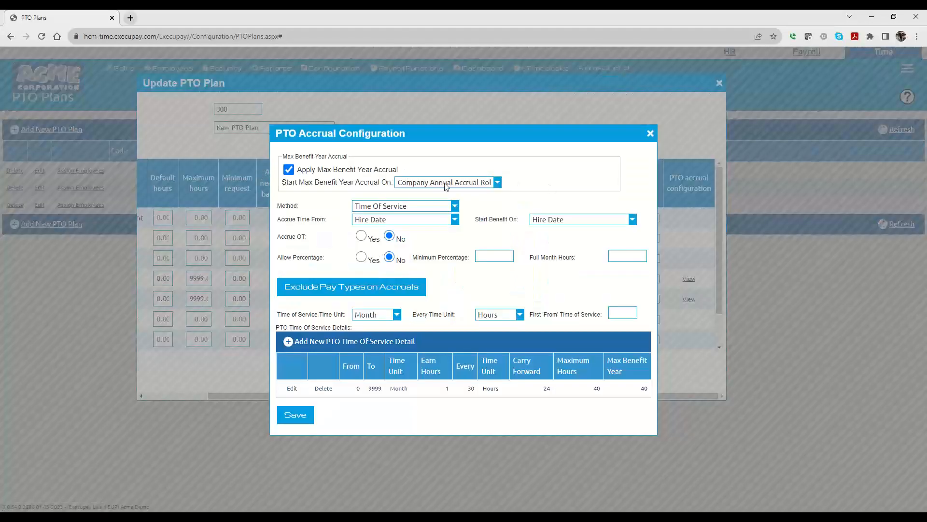
left_click(650, 134)
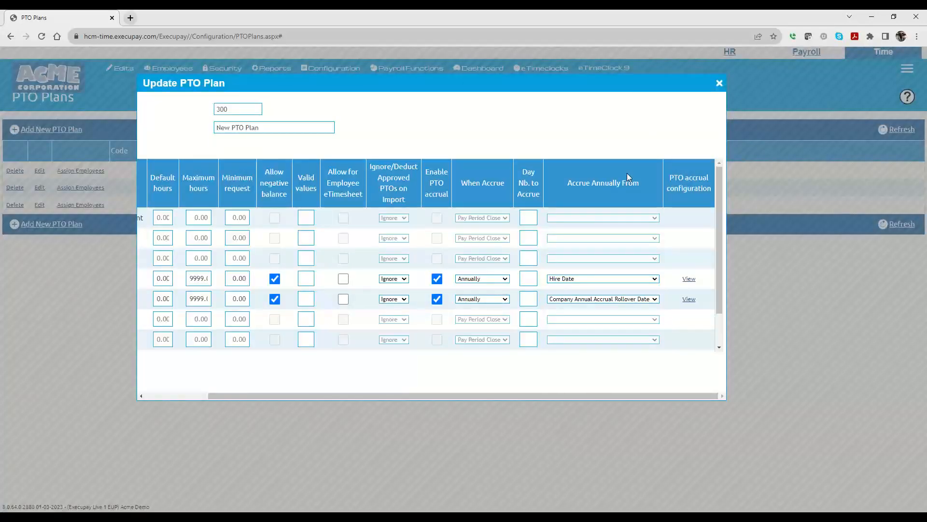
left_click(681, 301)
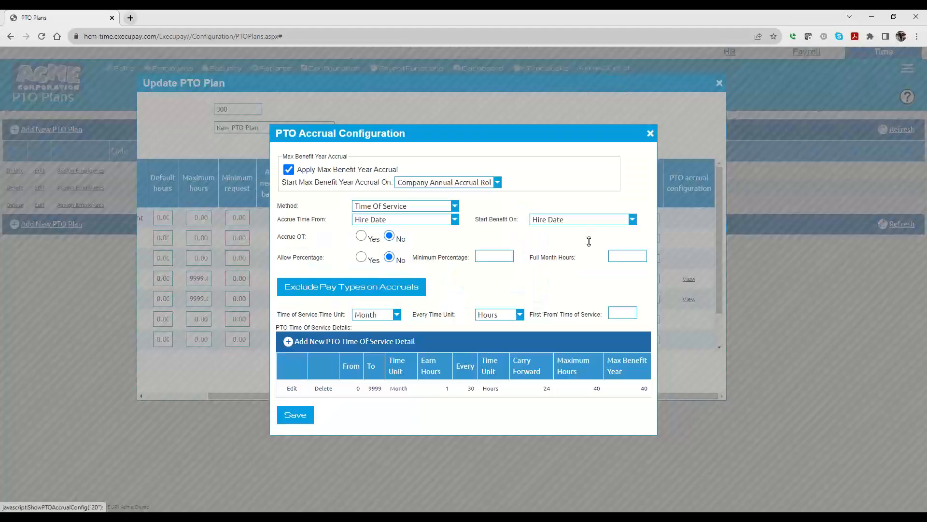
left_click(555, 221)
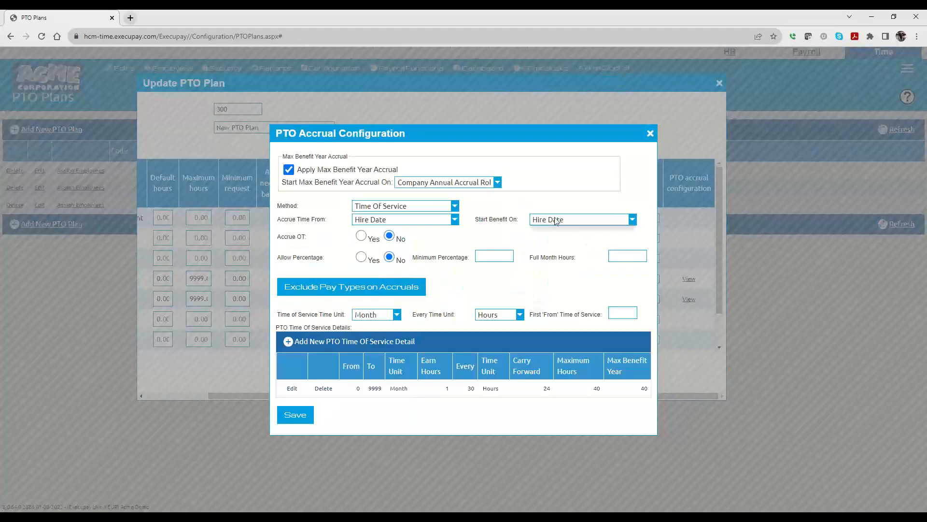
left_click(464, 187)
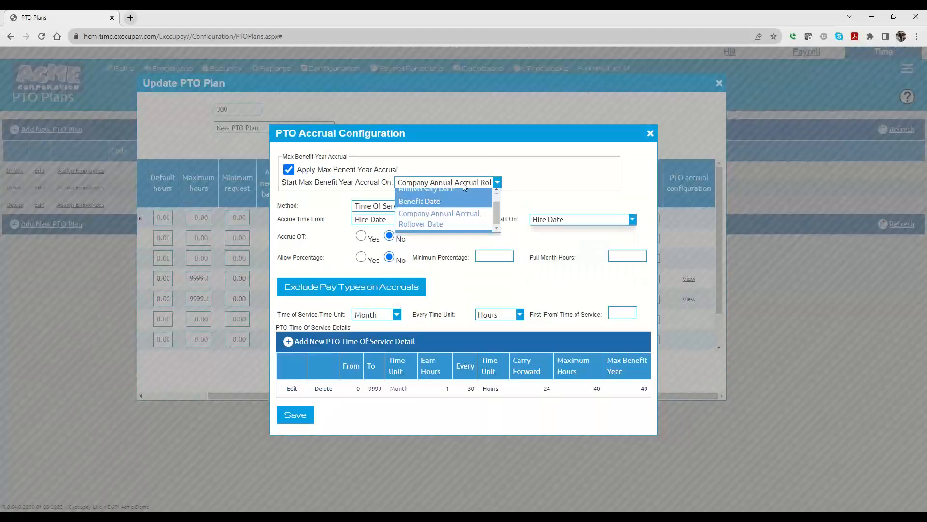
scroll(453, 217, "up", 1)
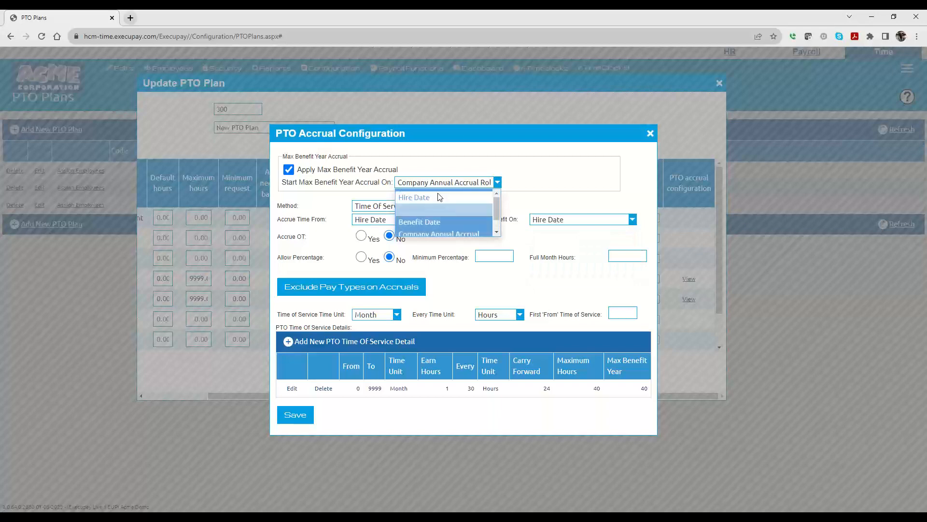
left_click(569, 188)
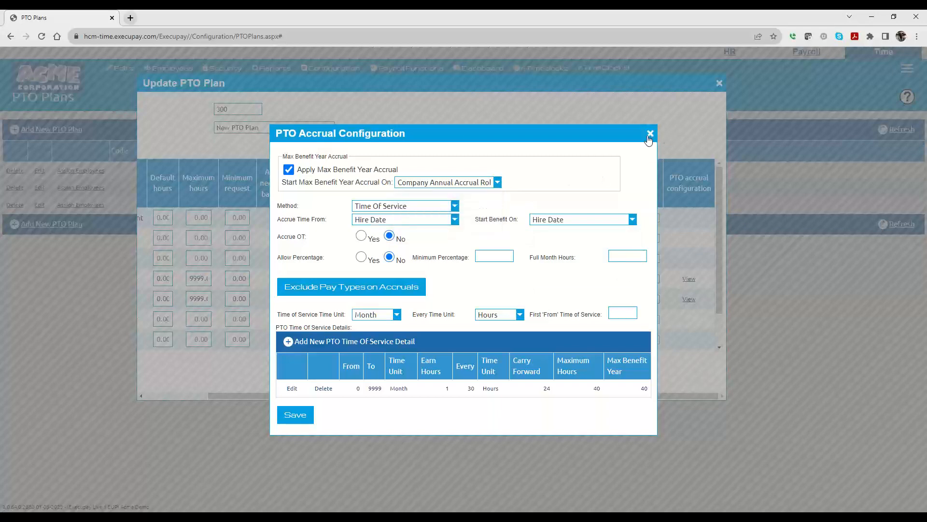
left_click(650, 133)
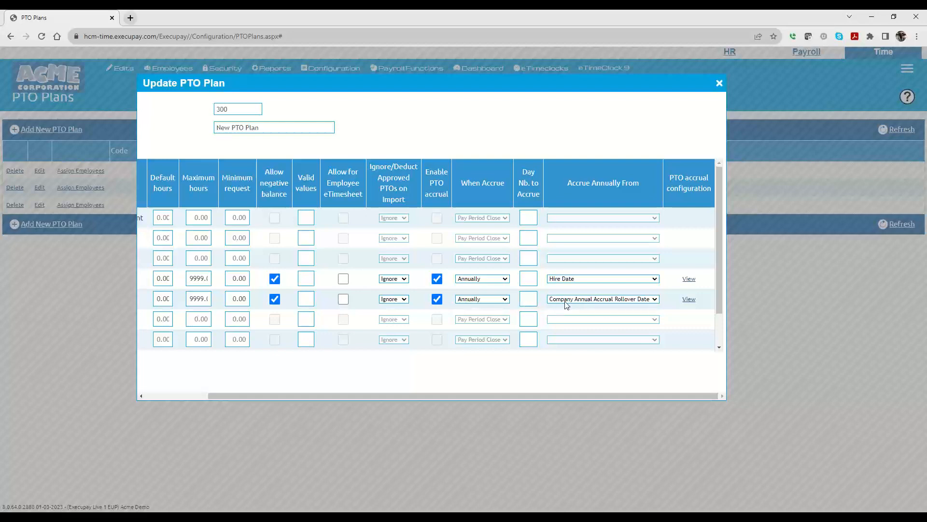
Step: Save the updated PTO plan 300
left_click(622, 303)
left_click(621, 303)
left_click_drag(484, 395, 336, 411)
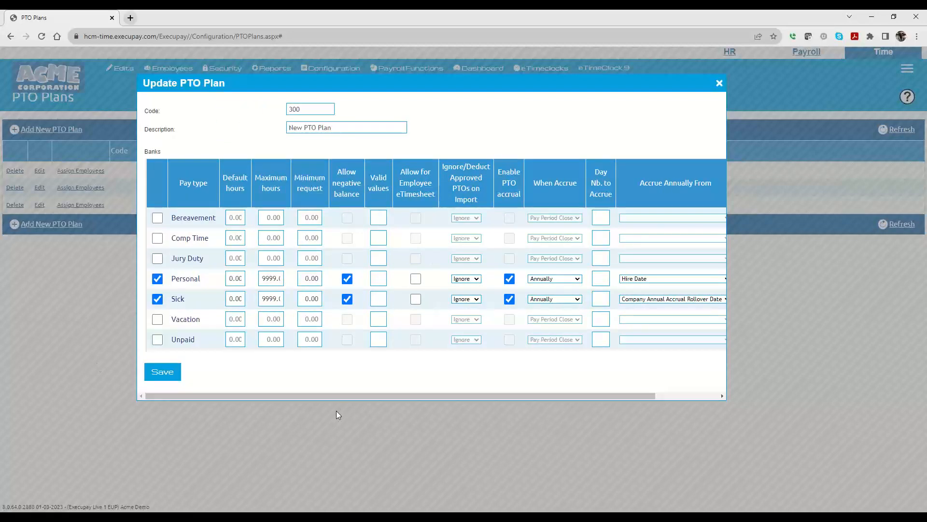
left_click(163, 373)
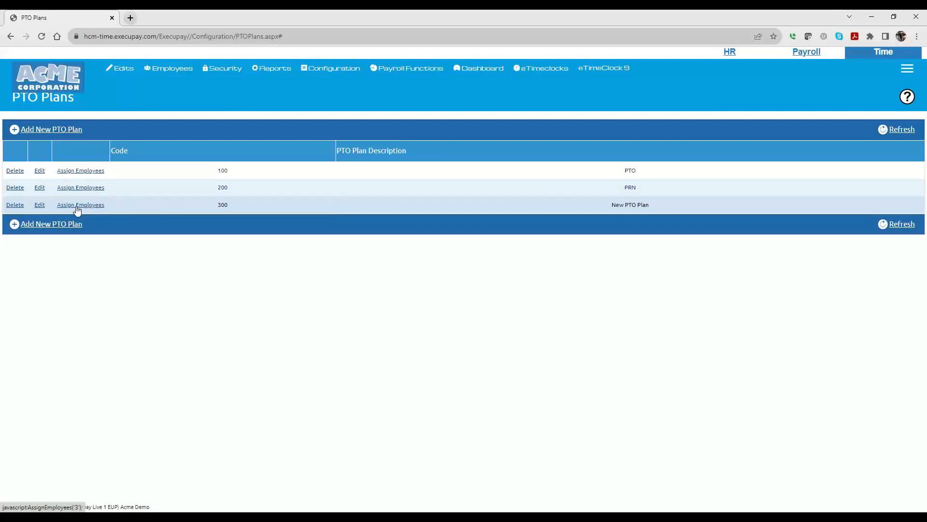
Step: Open the first employee's details from the employee list to review them, then close the details
mouse_move(177, 65)
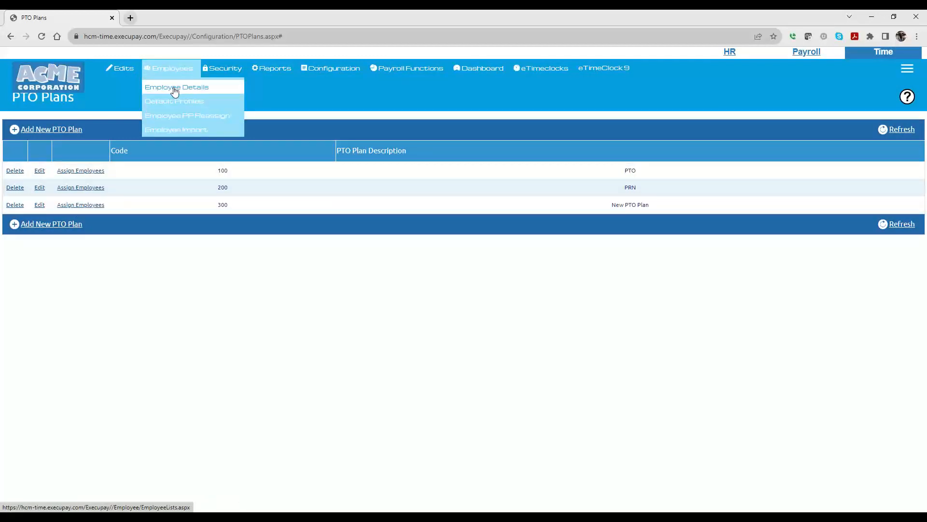
left_click(187, 90)
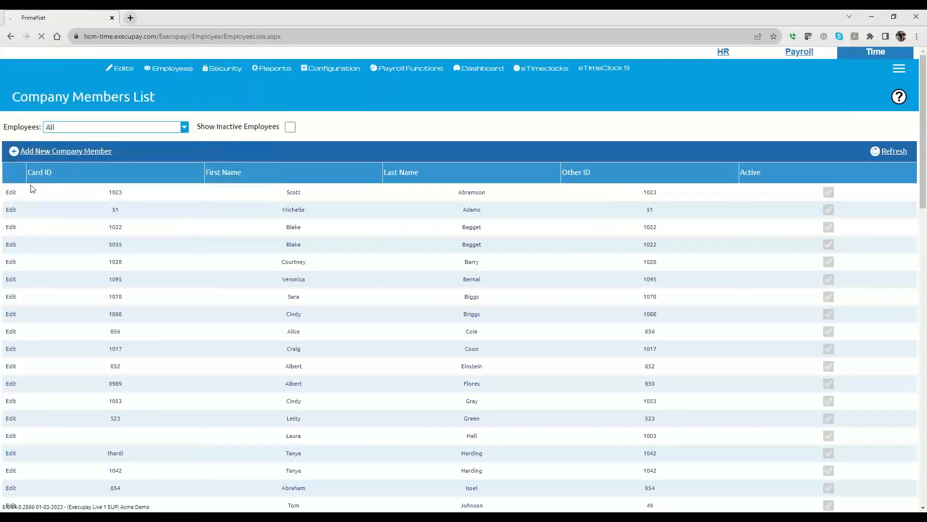
left_click(9, 193)
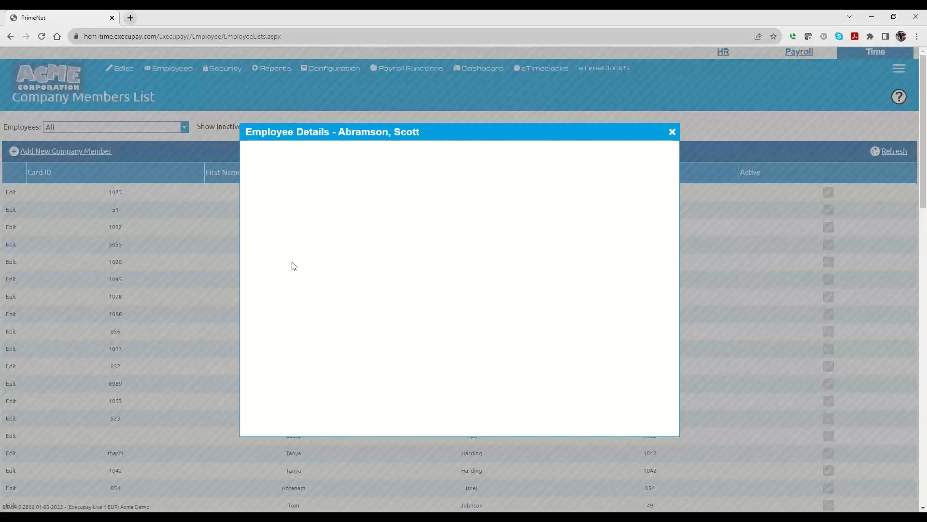
left_click(311, 324)
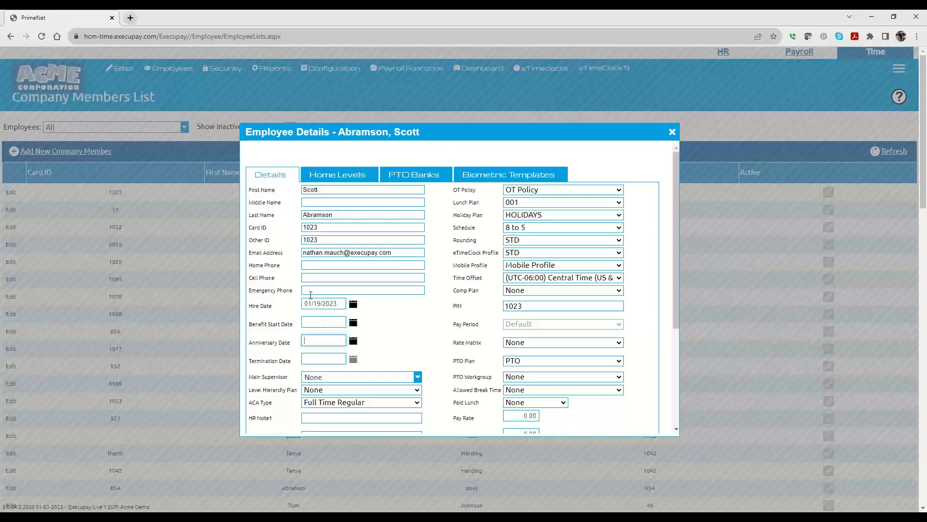
left_click(672, 132)
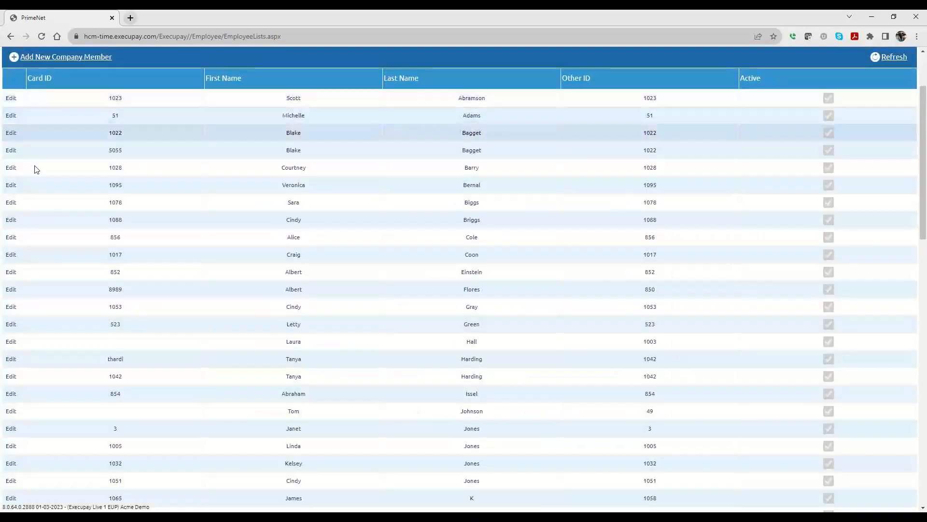
Step: Open the Default Profiles list to review which PTO plan each profile uses
scroll(170, 267, "up", 2)
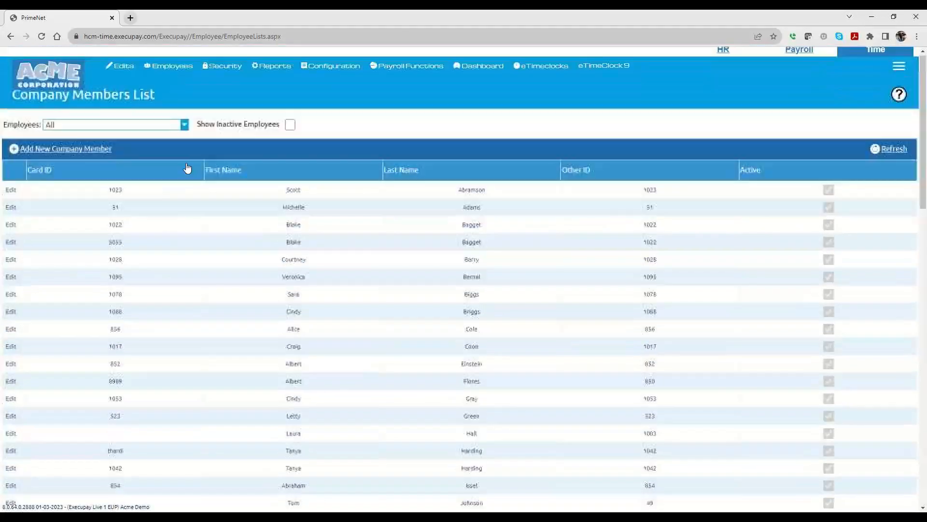
mouse_move(259, 65)
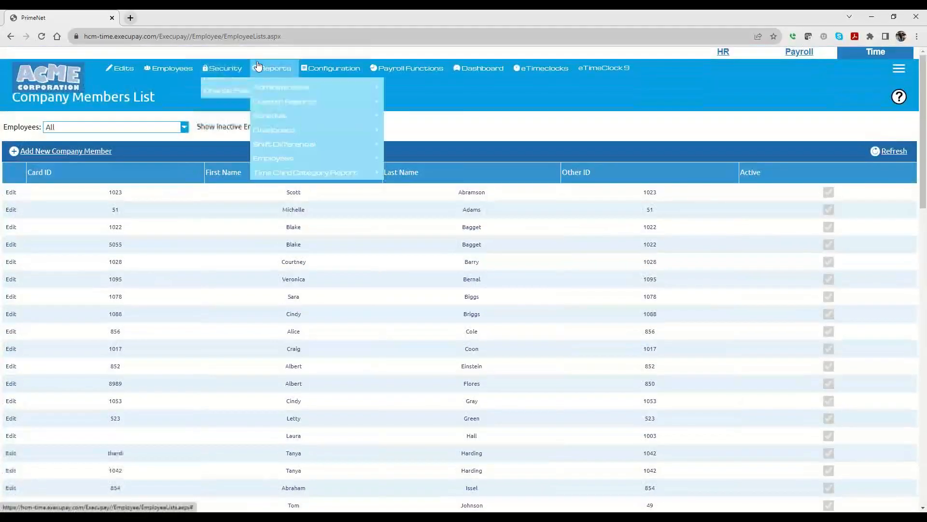
mouse_move(170, 71)
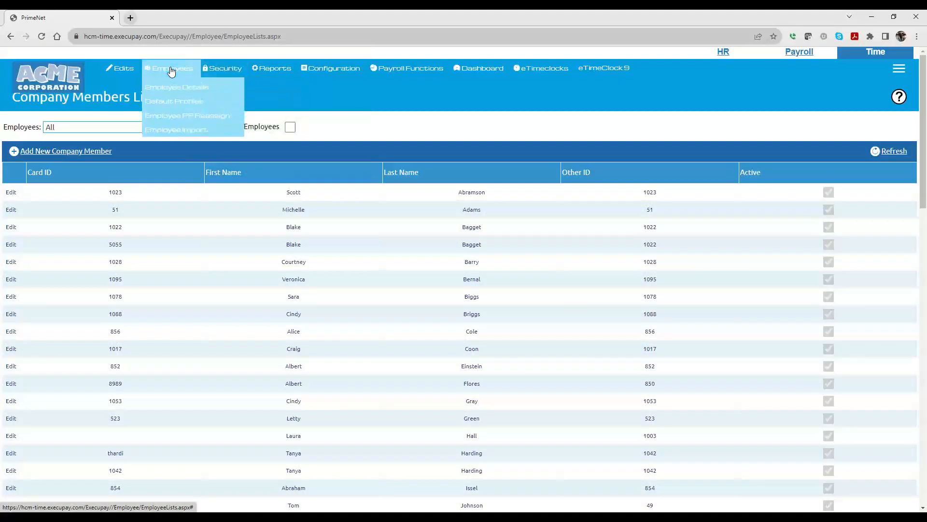
left_click(183, 102)
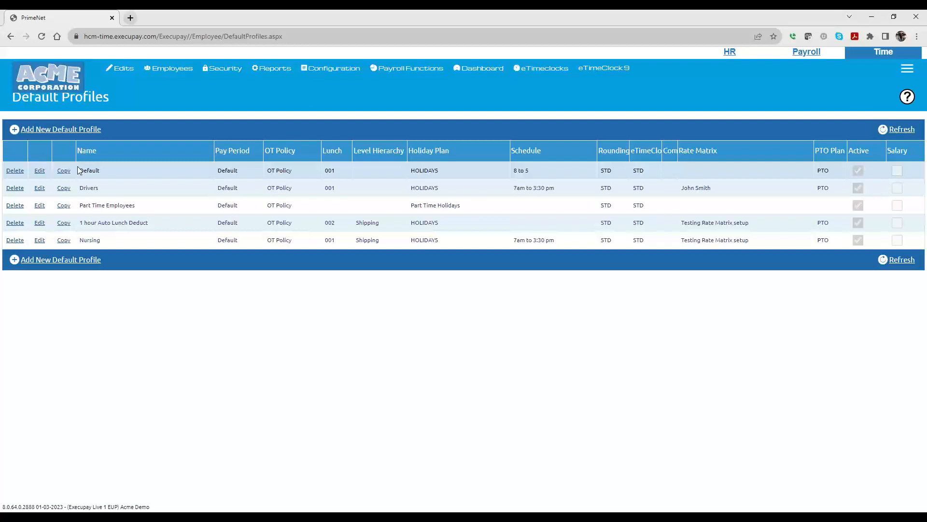
Step: Reopen PTO plan 300 and open the Sick bank's PTO accrual configuration
mouse_move(174, 69)
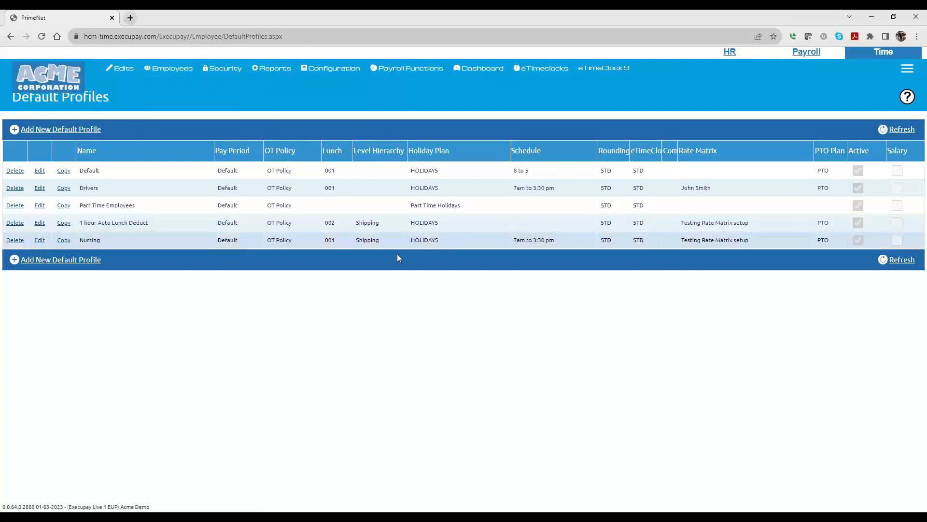
mouse_move(332, 72)
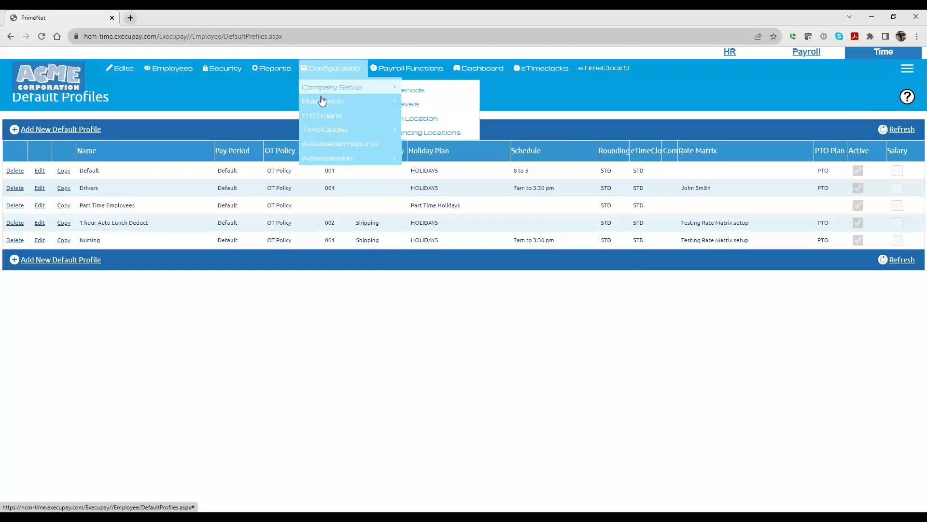
left_click(336, 117)
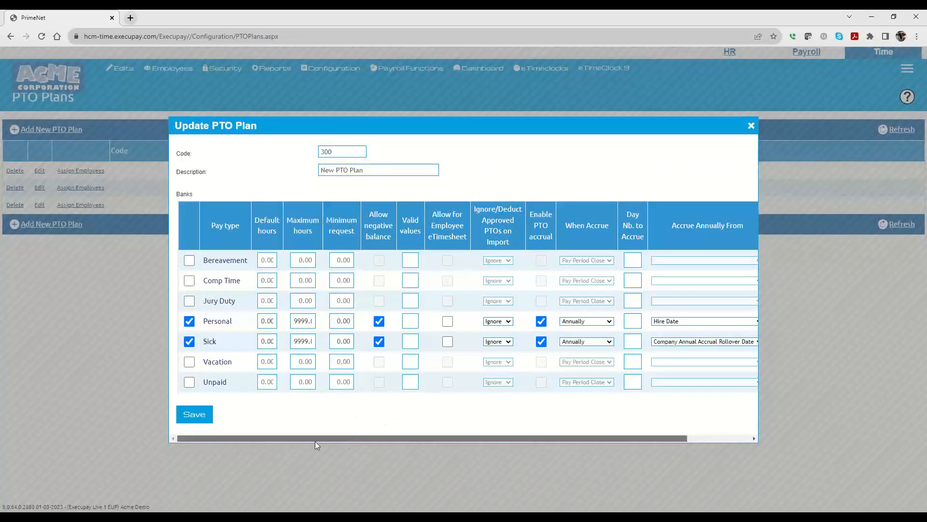
left_click_drag(529, 440, 592, 439)
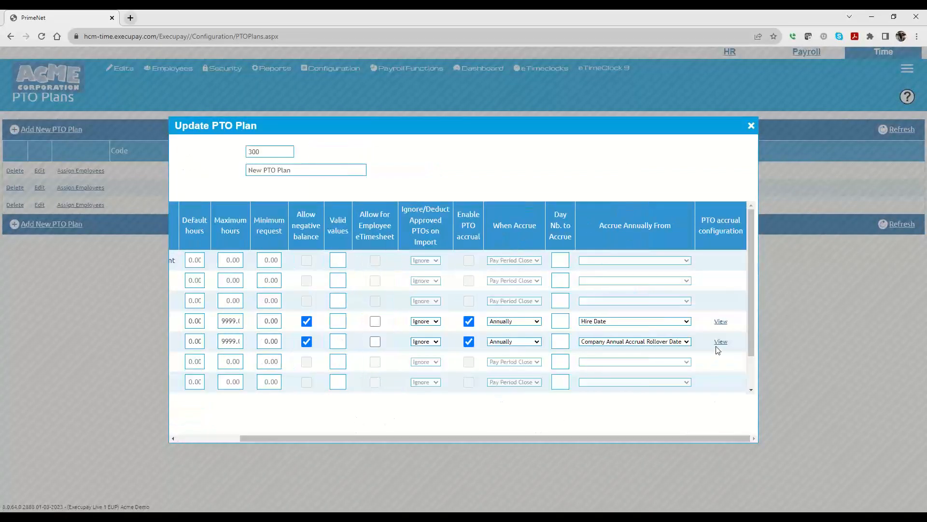
left_click(721, 342)
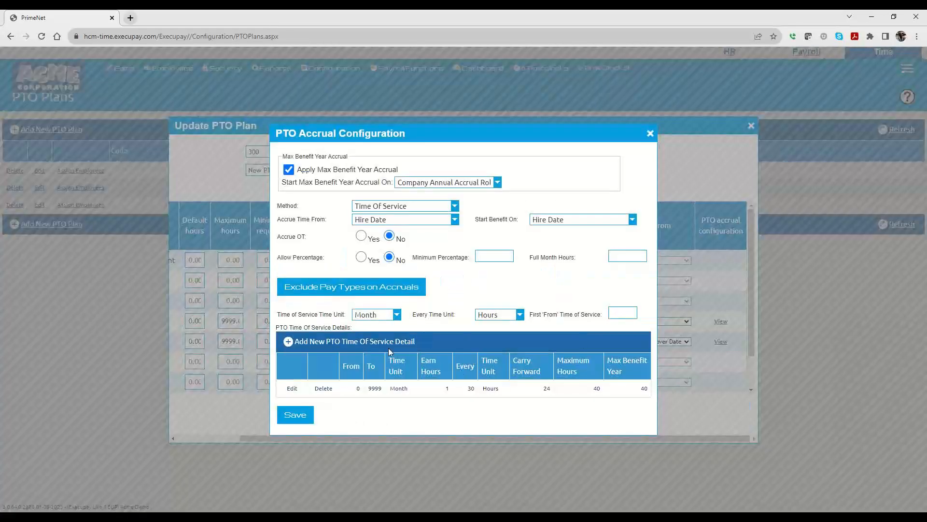
Step: Try Pay Period as the Every Time Unit, then switch it back to Hours
left_click(495, 317)
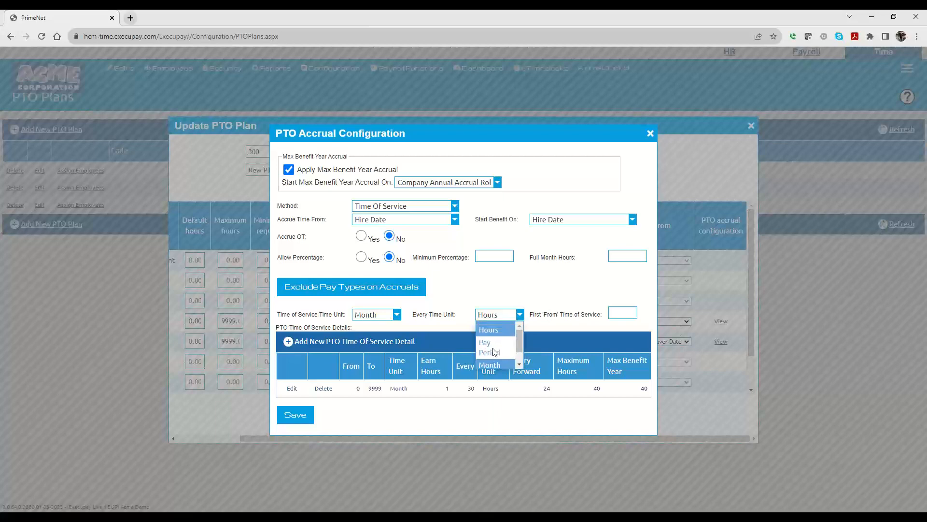
left_click_drag(521, 340, 519, 361)
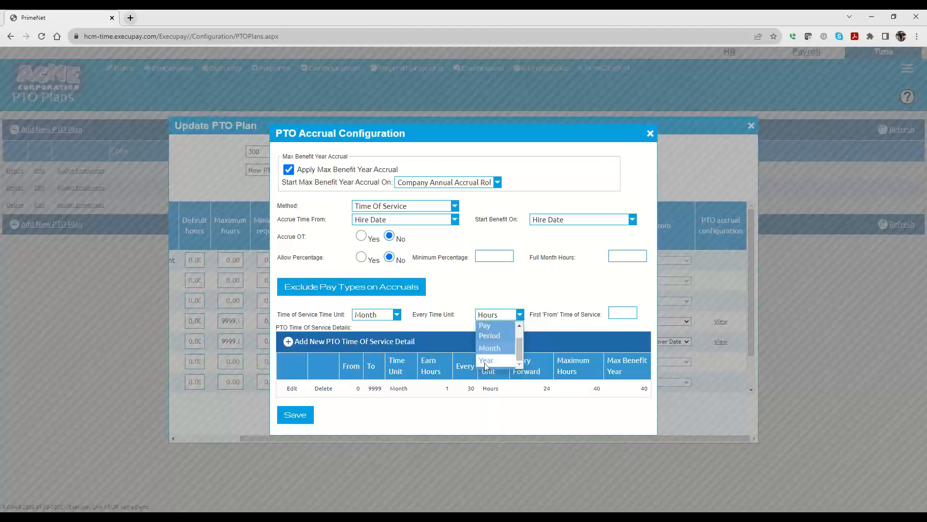
left_click(488, 334)
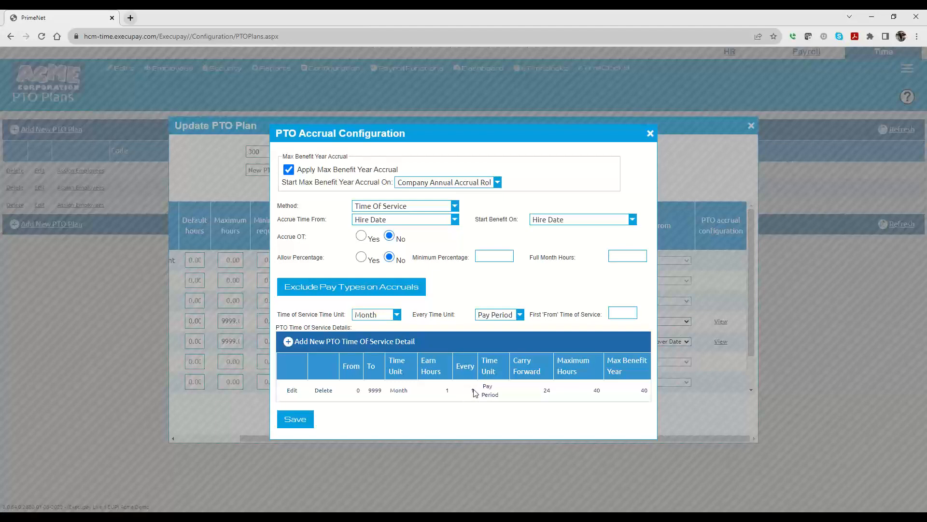
left_click(496, 317)
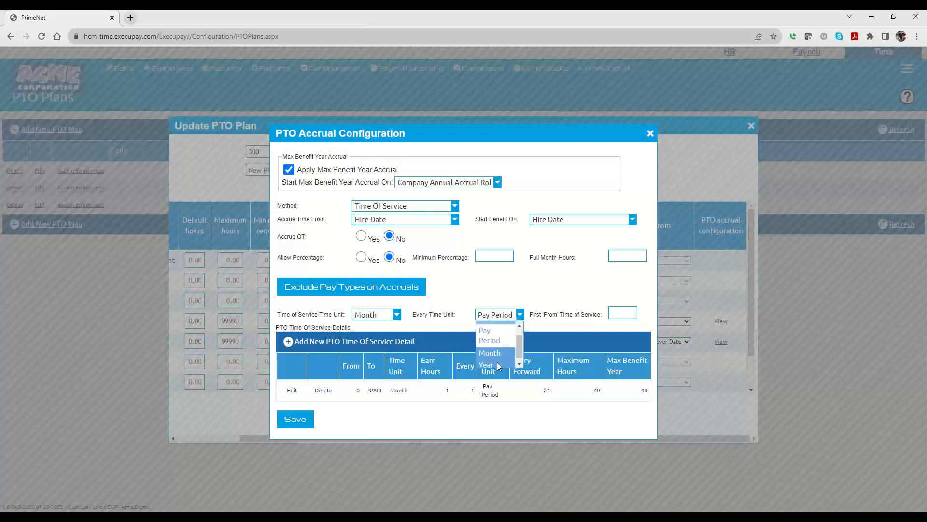
left_click_drag(519, 360, 520, 335)
left_click(502, 332)
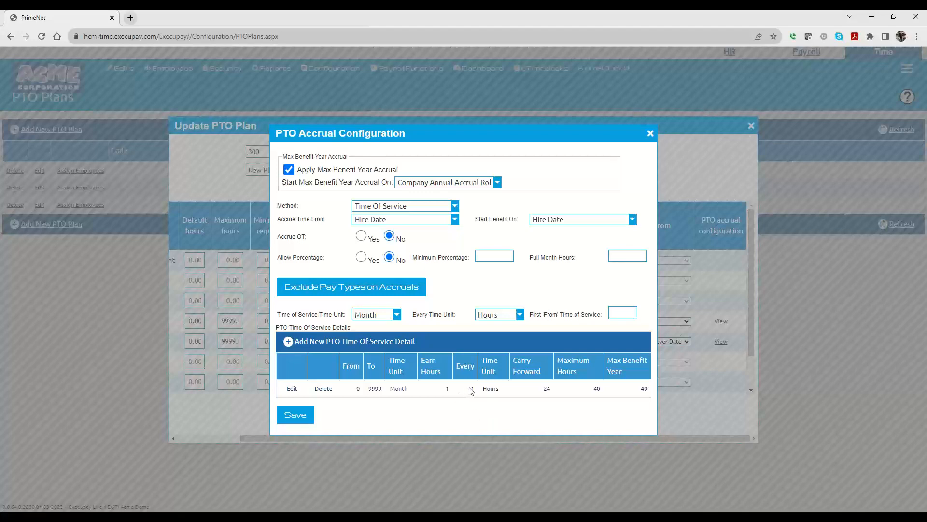
left_click(498, 315)
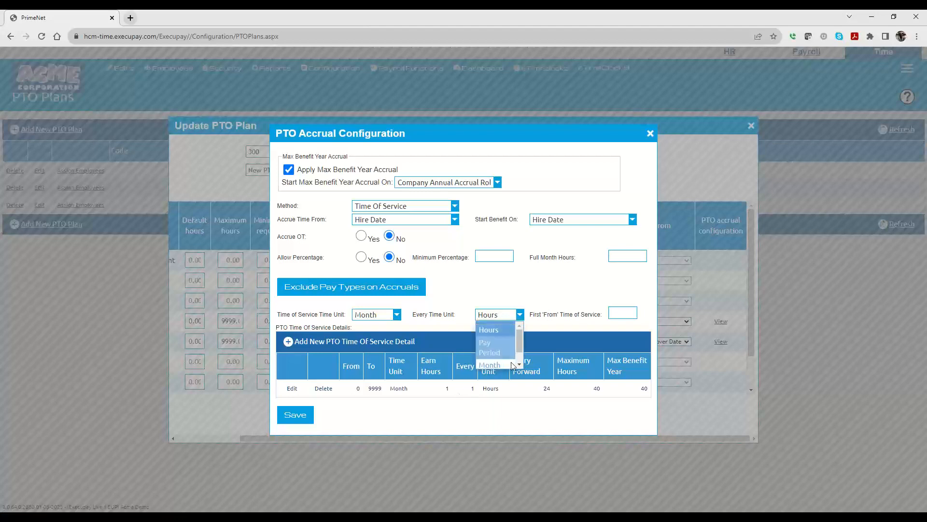
left_click_drag(521, 329, 519, 357)
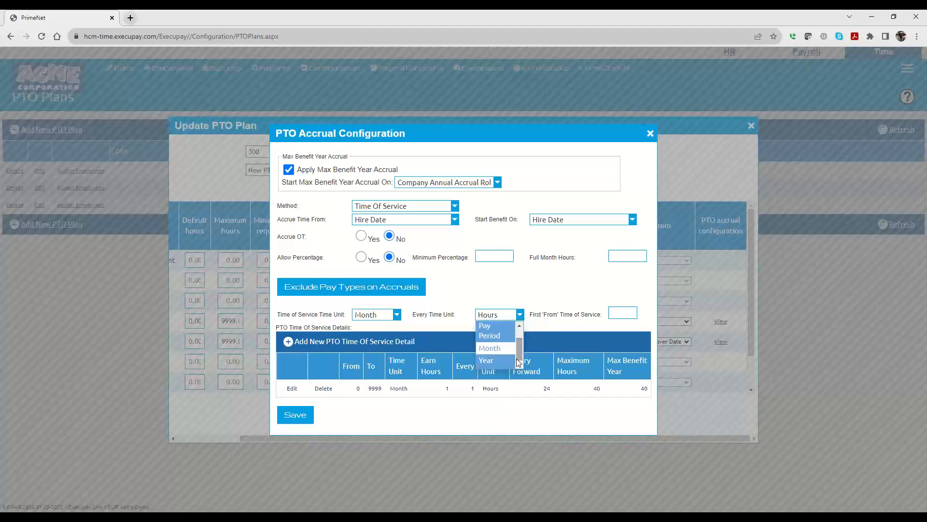
left_click(553, 300)
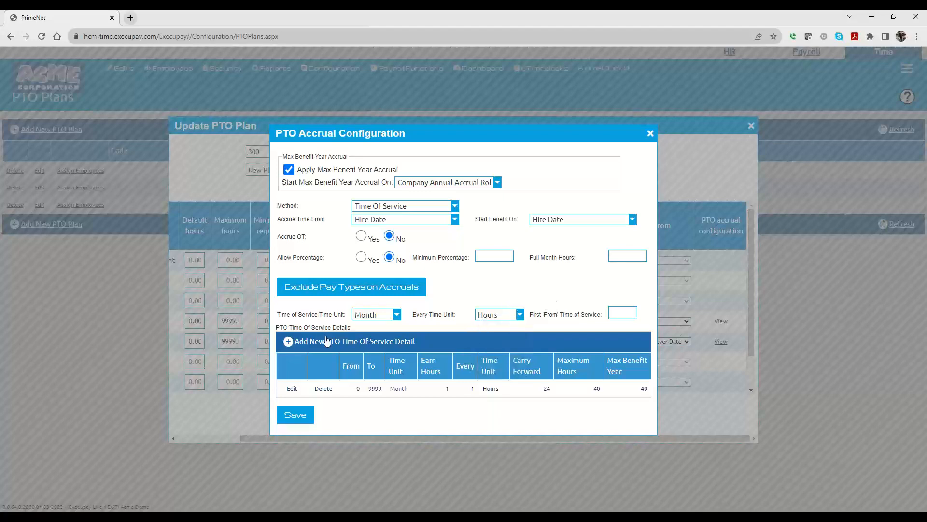
Step: Start a new time of service tier with Earn Hours 1, then cancel it and close the accrual configuration
left_click(328, 342)
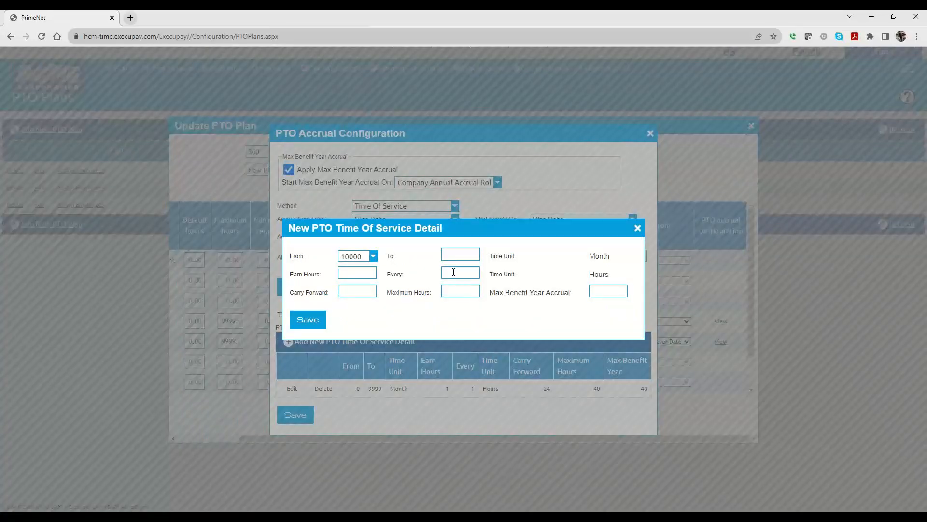
type("000")
left_click(347, 272)
type("1")
left_click(456, 270)
left_click(638, 228)
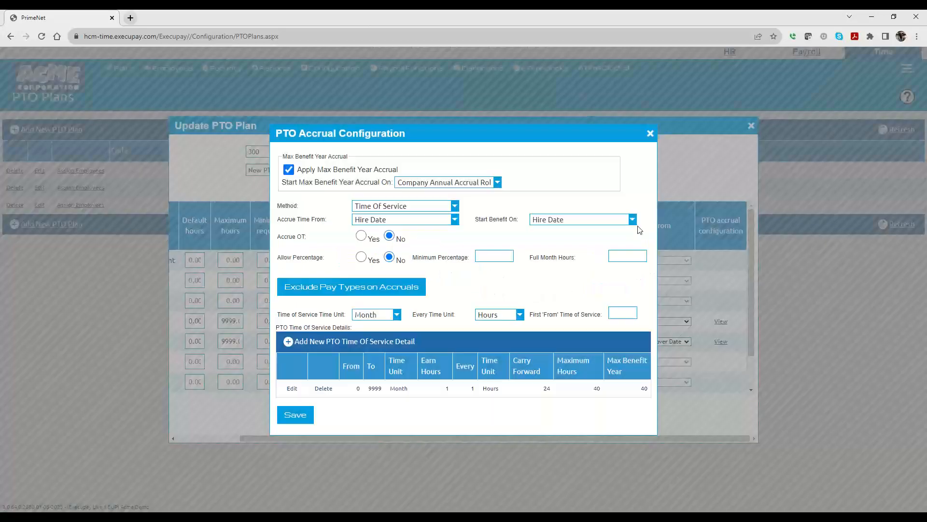
left_click(651, 133)
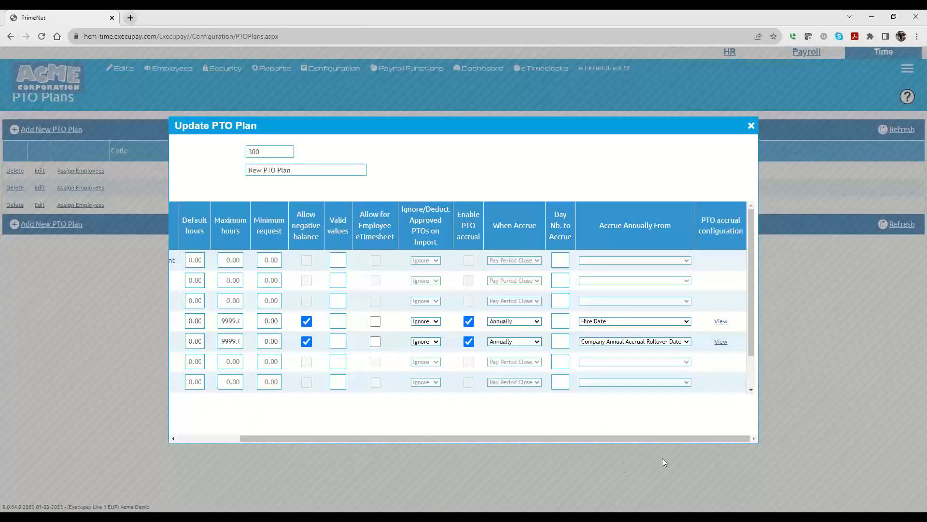
Step: Switch the Sick bank's When Accrue setting to Specific Day and then to Daily
left_click(515, 342)
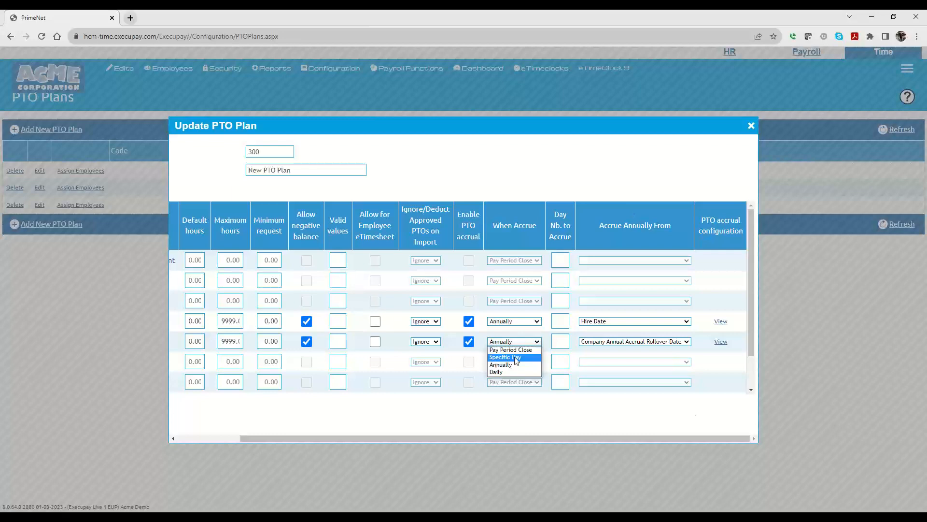
left_click(507, 358)
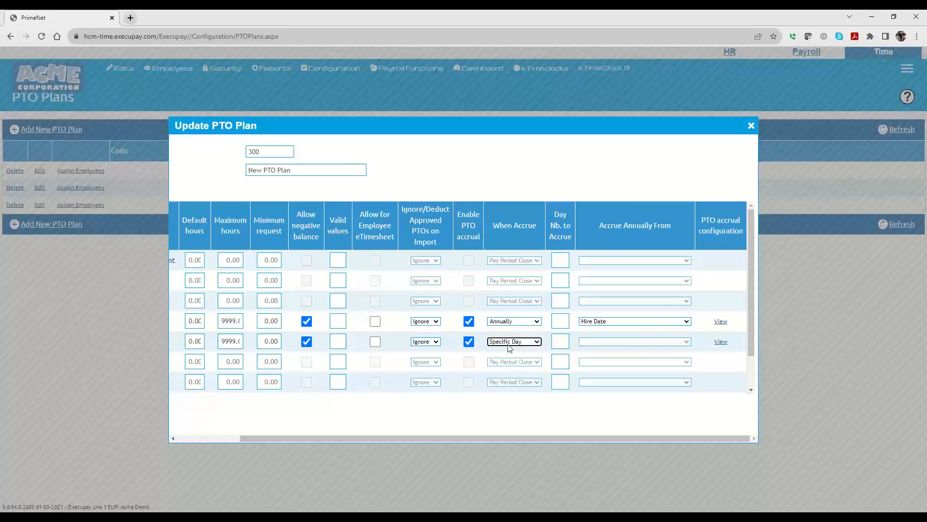
left_click(561, 342)
left_click(534, 342)
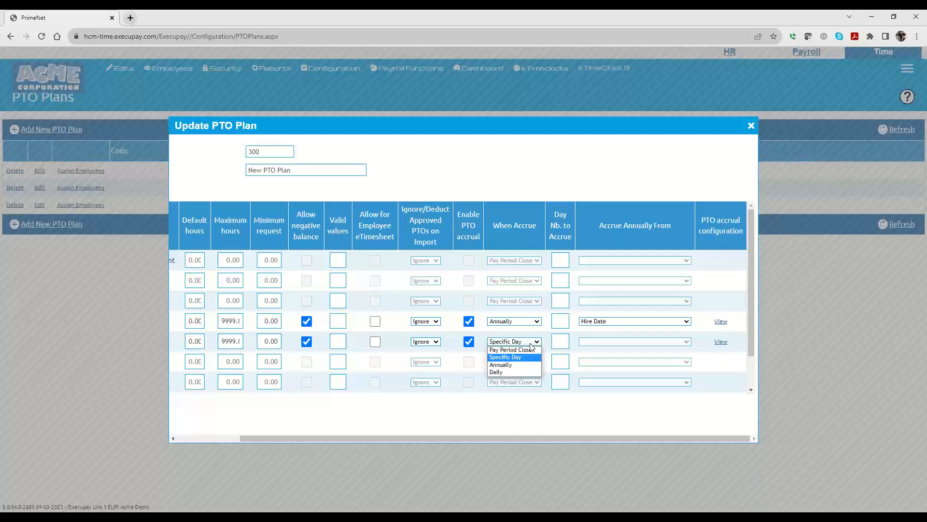
left_click(509, 373)
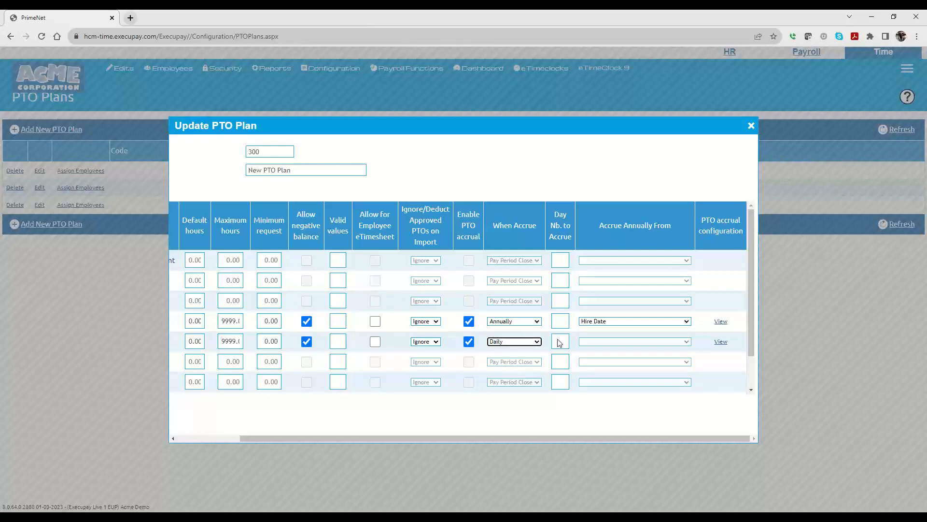
left_click(607, 341)
Step: Set the Sick bank's When Accrue to Pay Period Close and close the plan without saving
left_click(496, 343)
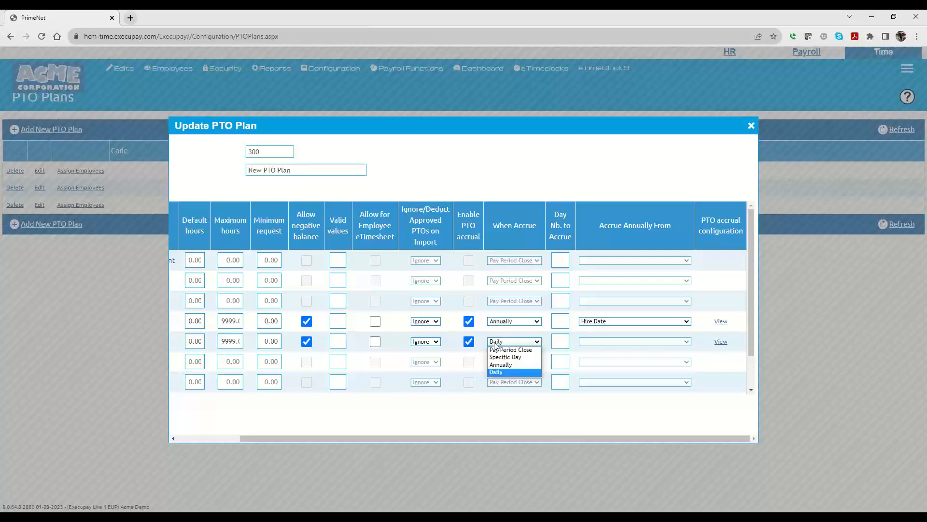
left_click(495, 344)
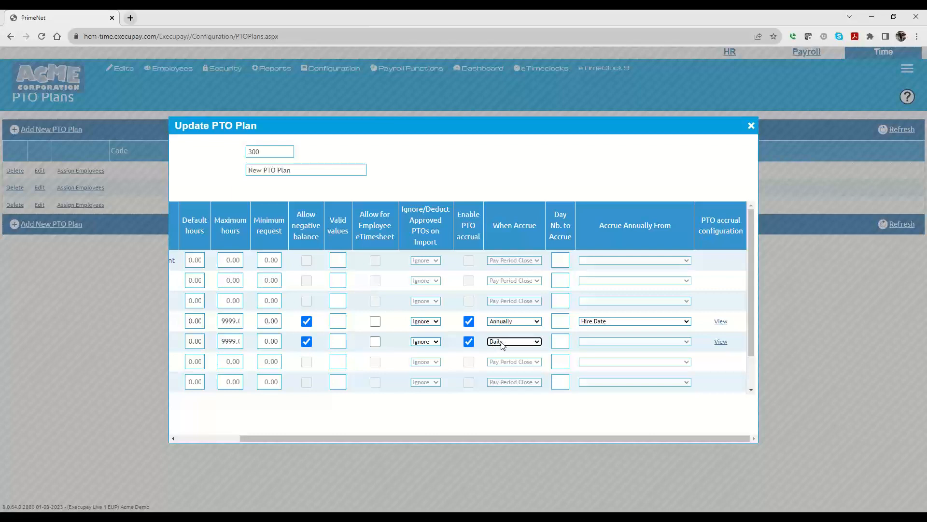
left_click(502, 345)
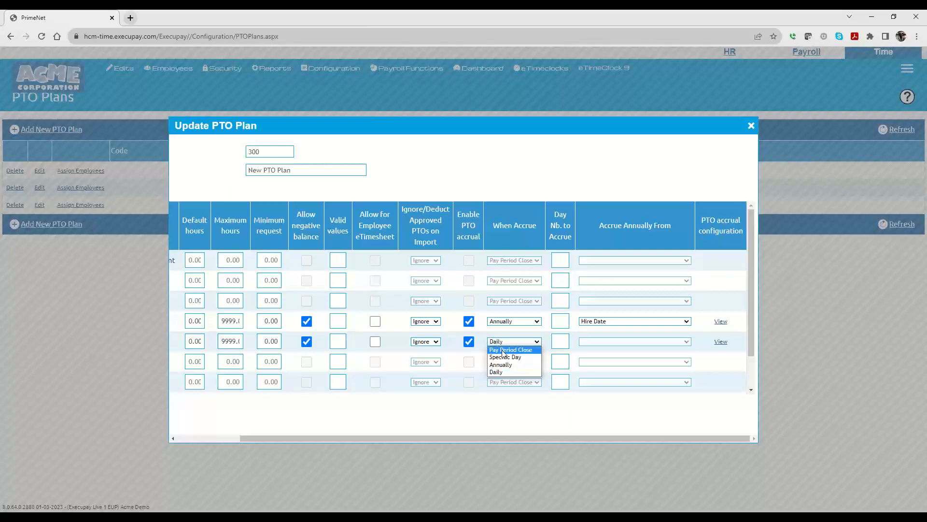
left_click(505, 350)
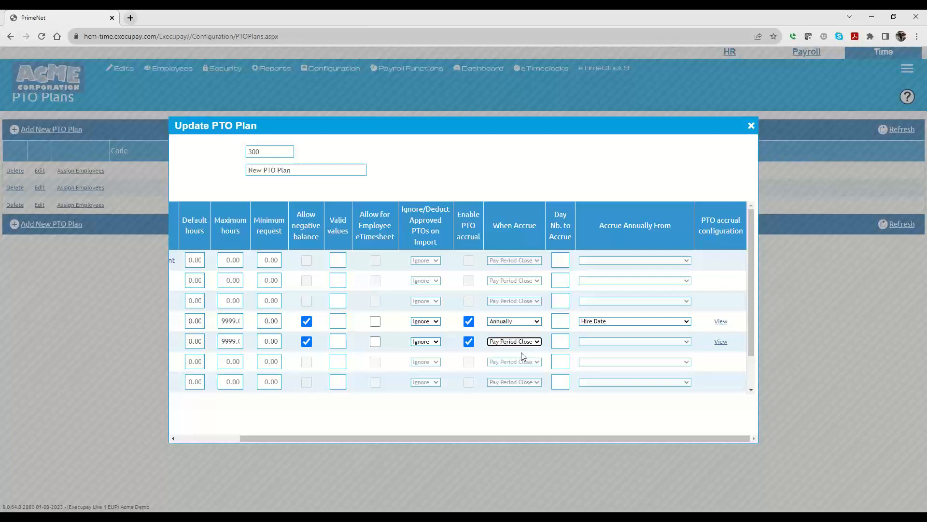
left_click(751, 126)
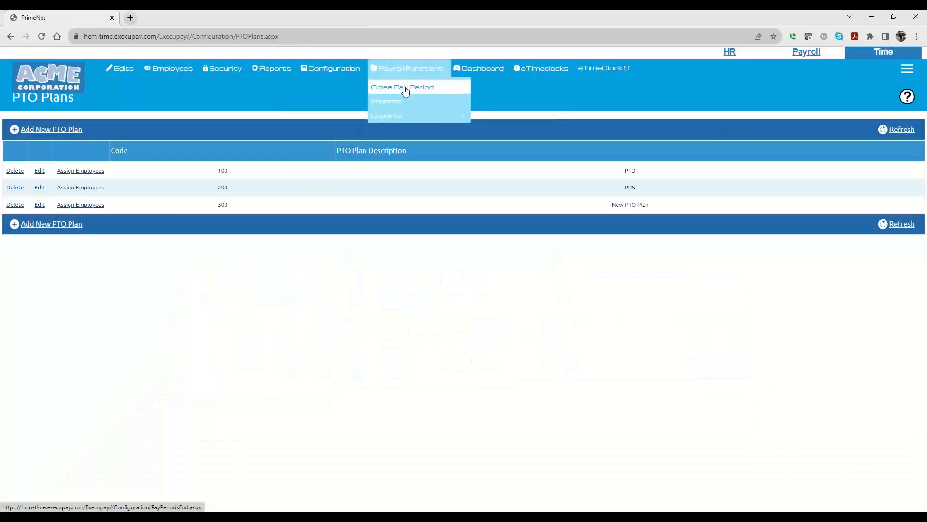
Step: Open the Close Pay Period page to review the pay periods
left_click(404, 90)
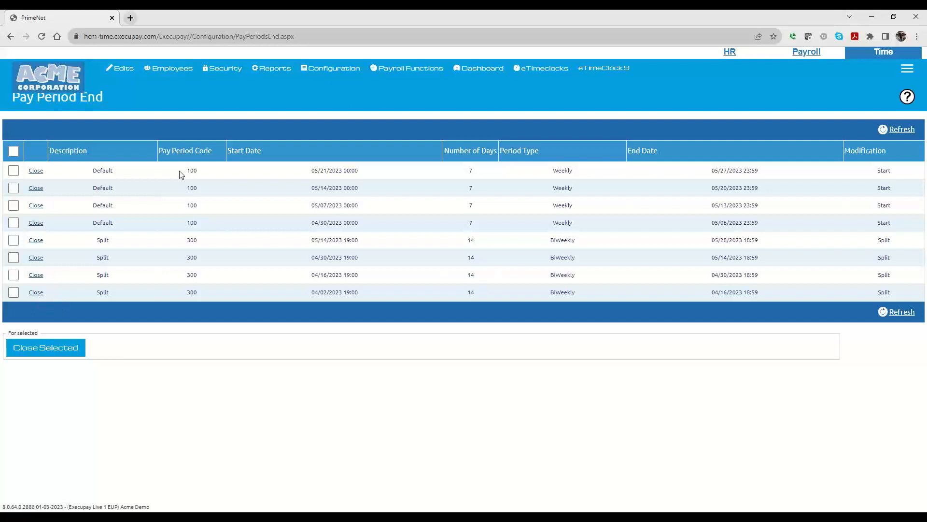
mouse_move(170, 69)
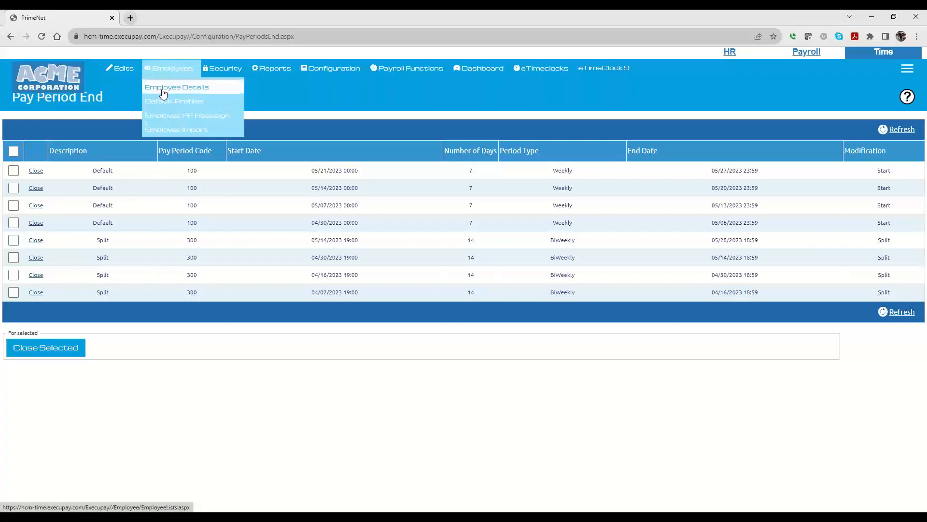
Step: Open the Company Members list and open an employee's details
left_click(177, 89)
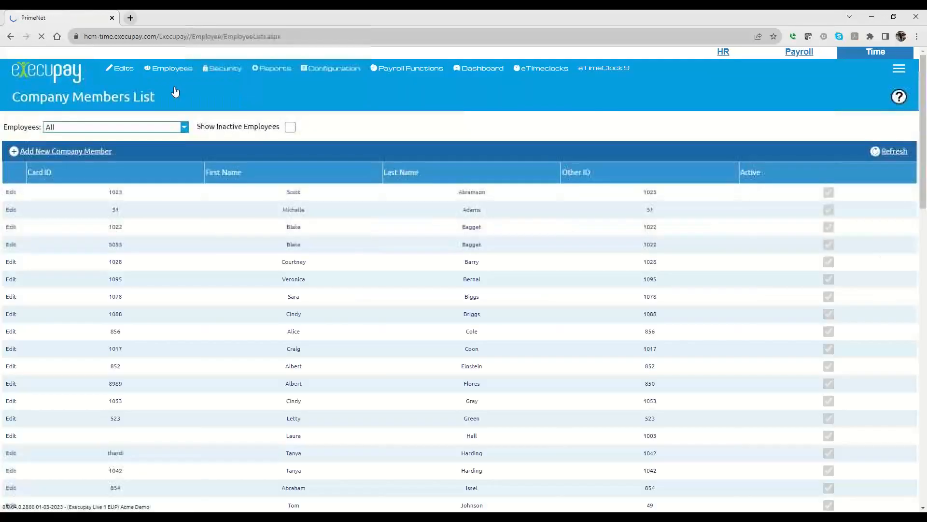
left_click(11, 265)
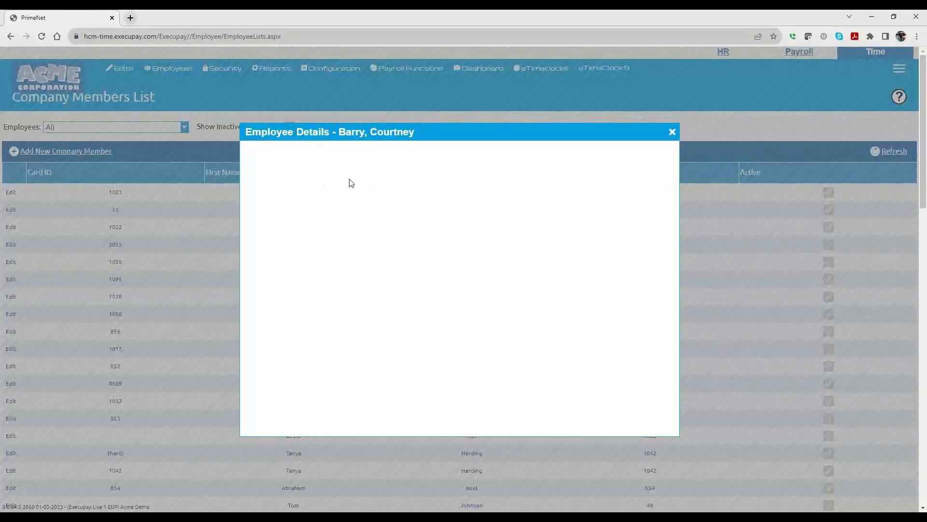
left_click(429, 177)
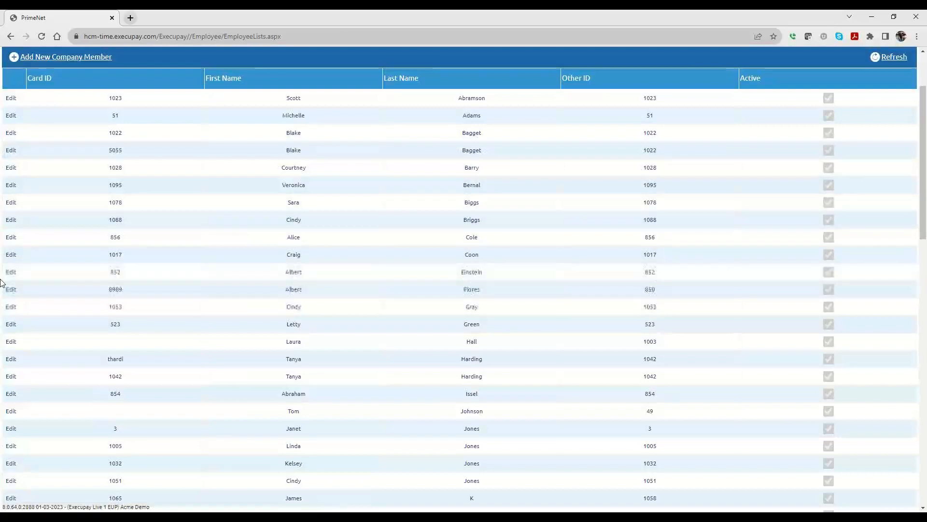
scroll(124, 209, "up", 2)
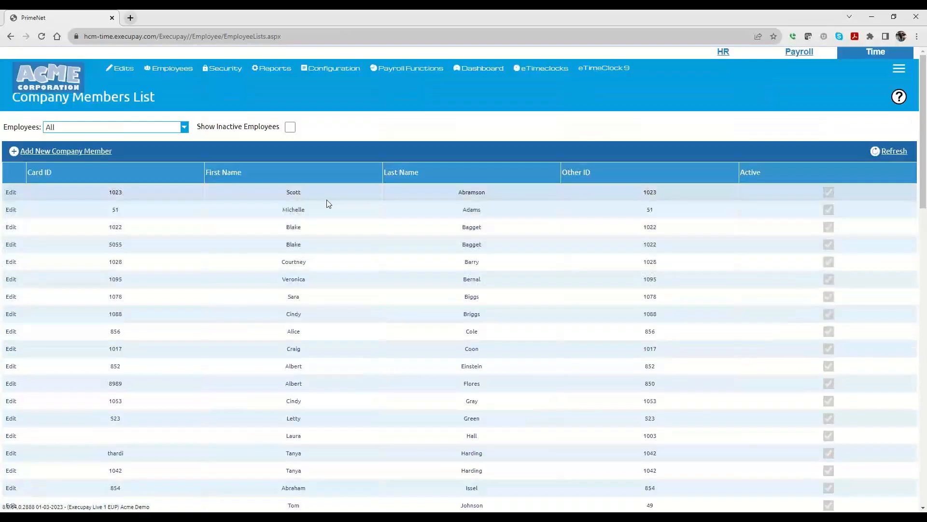
Step: Review another employee's remaining hours on the PTO Banks tab, then close the employee details
left_click(10, 209)
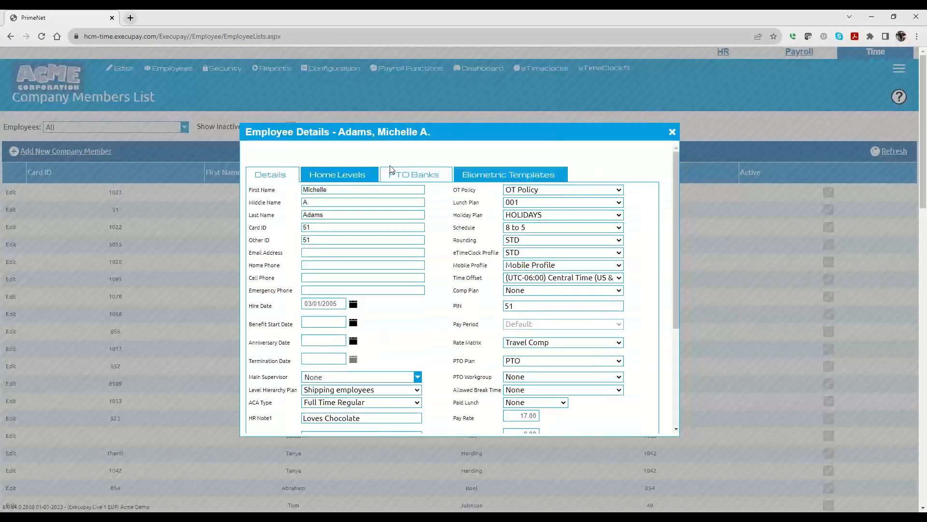
left_click(414, 174)
left_click(553, 239)
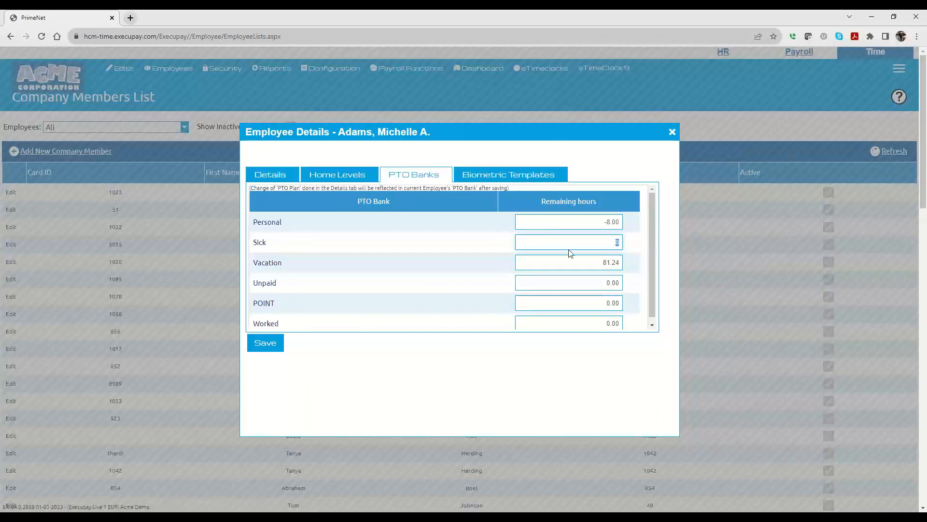
left_click(673, 132)
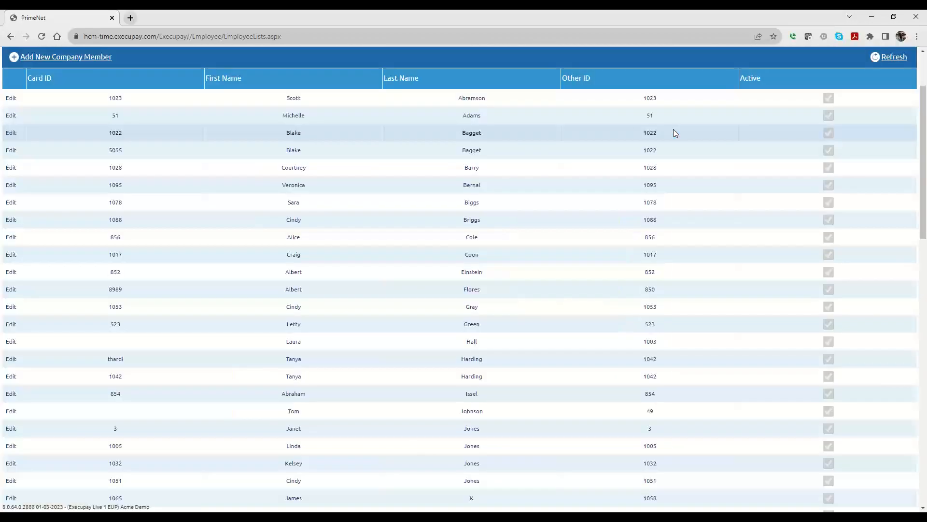
scroll(332, 305, "up", 2)
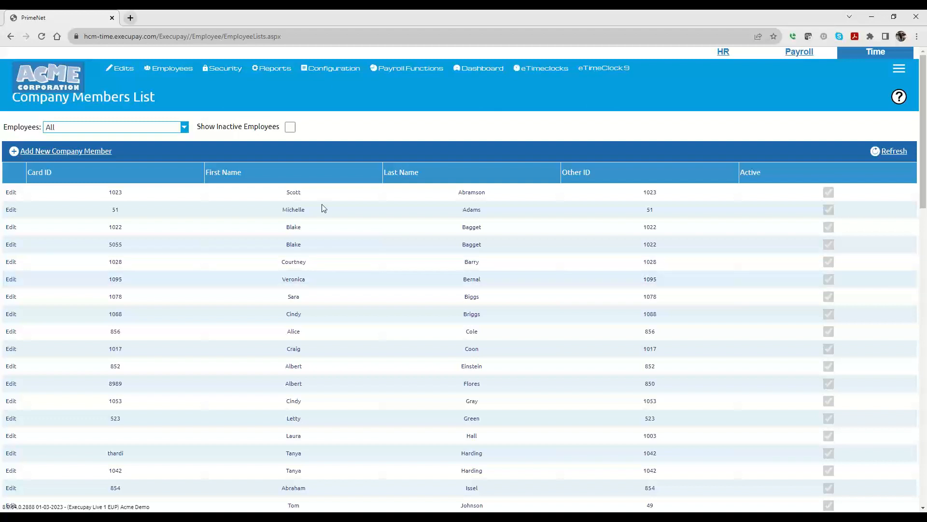
Step: Open PTO plan 300, enable the Vacation bank, and close the plan without saving
mouse_move(337, 76)
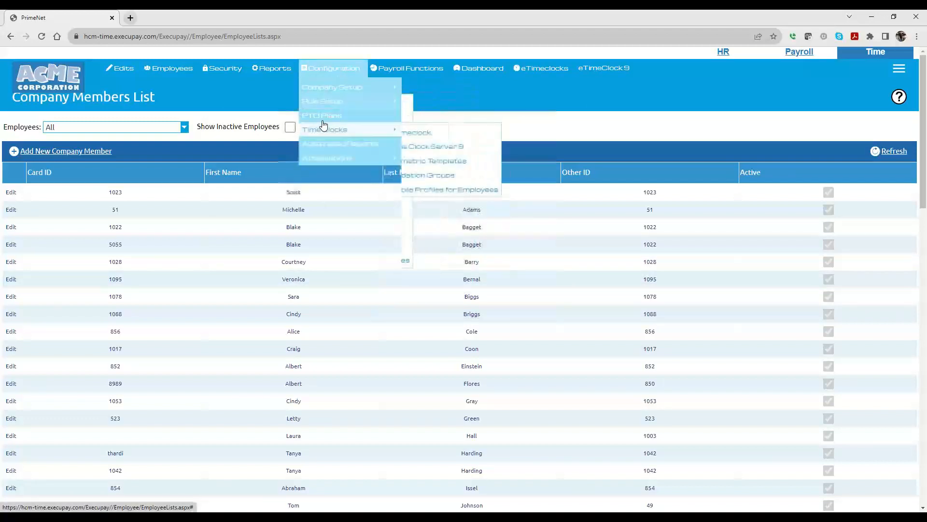
left_click(325, 121)
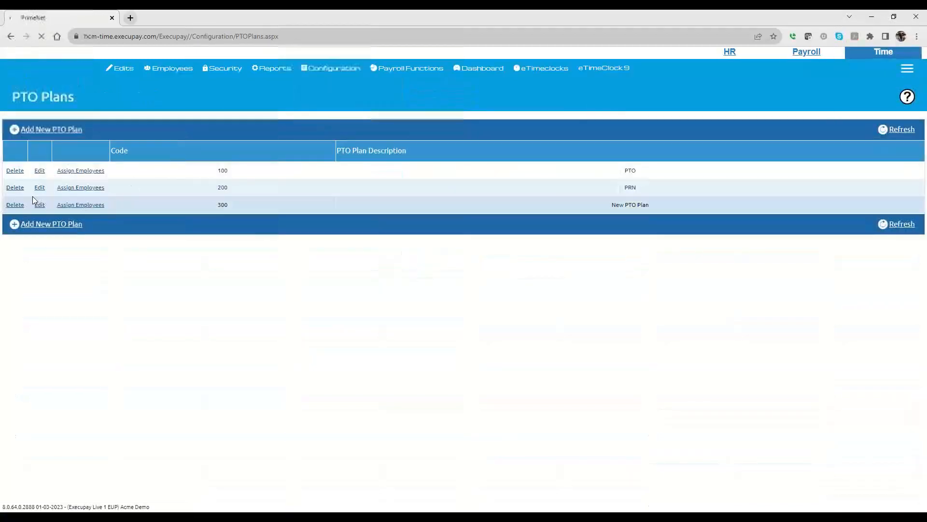
left_click(38, 204)
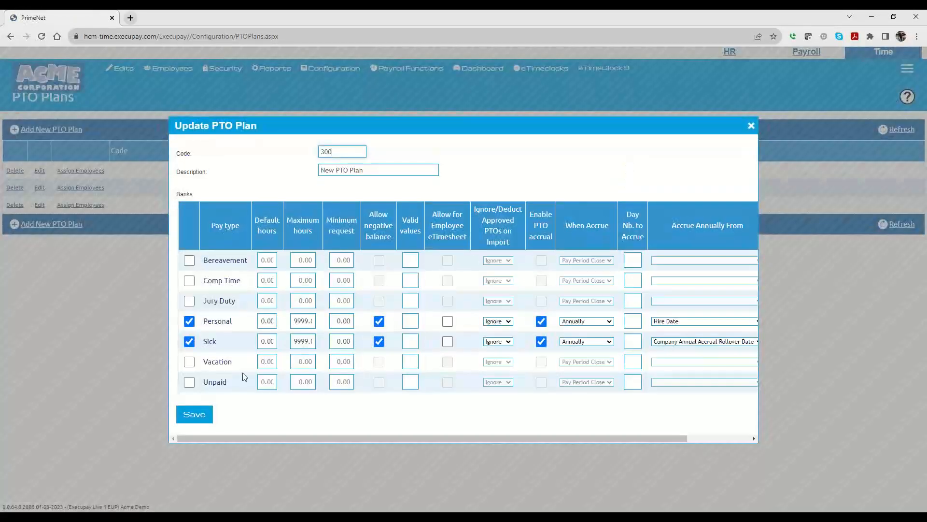
left_click(189, 362)
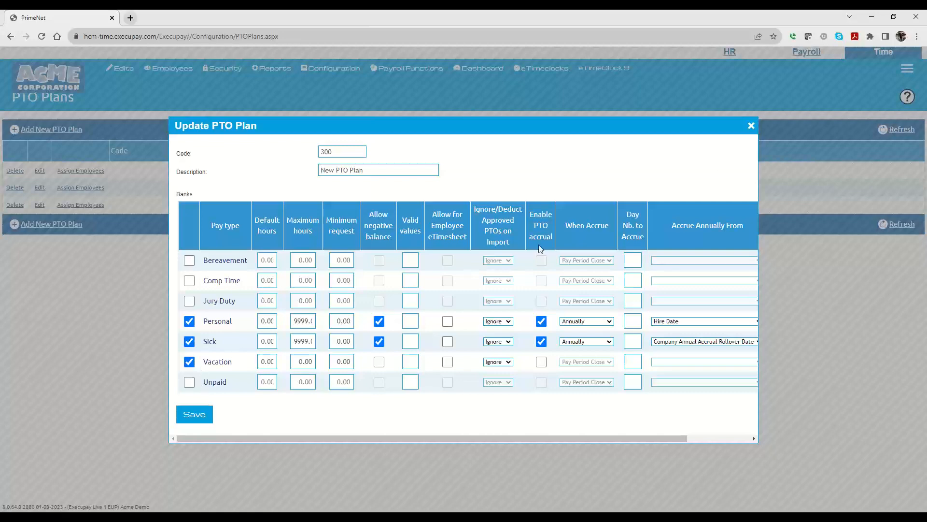
left_click(751, 127)
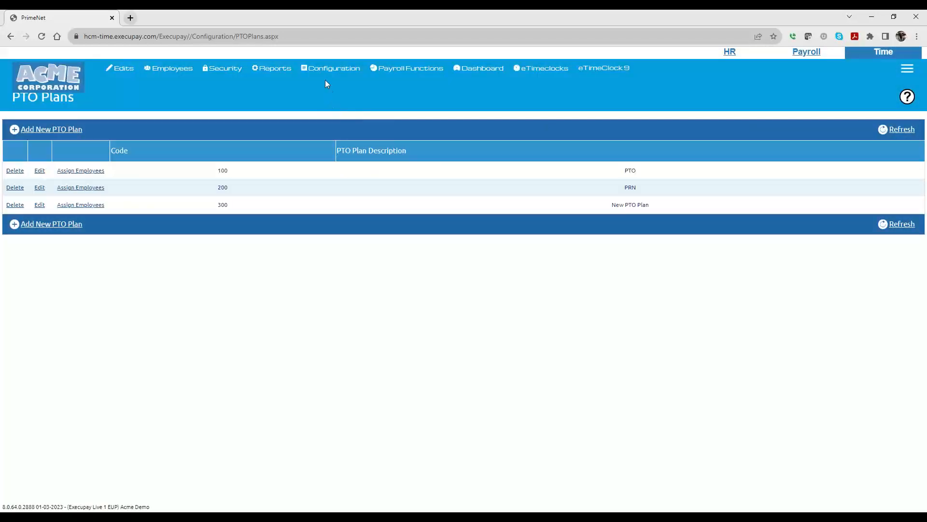
Step: Reopen PTO plan 300, enable the POINT bank, and close the plan without saving
mouse_move(327, 68)
mouse_move(321, 88)
left_click(39, 206)
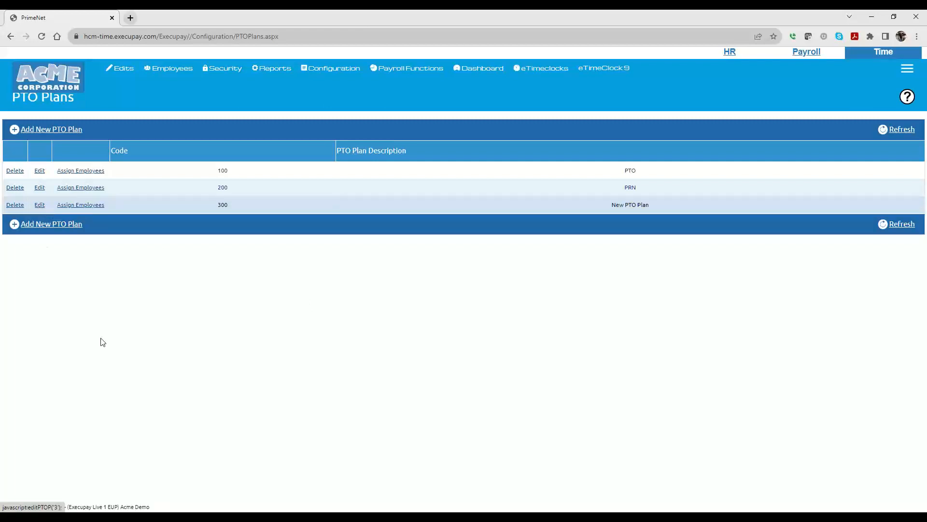
scroll(223, 352, "down", 1)
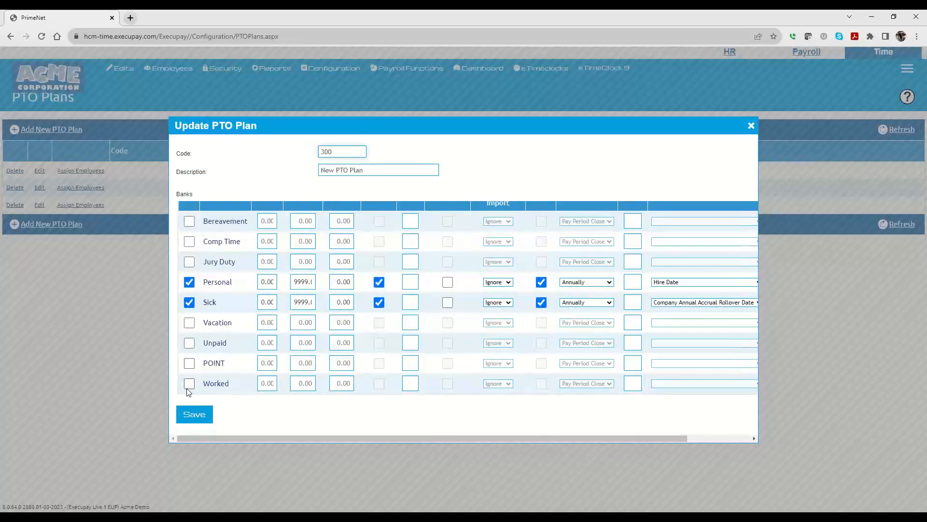
left_click(190, 365)
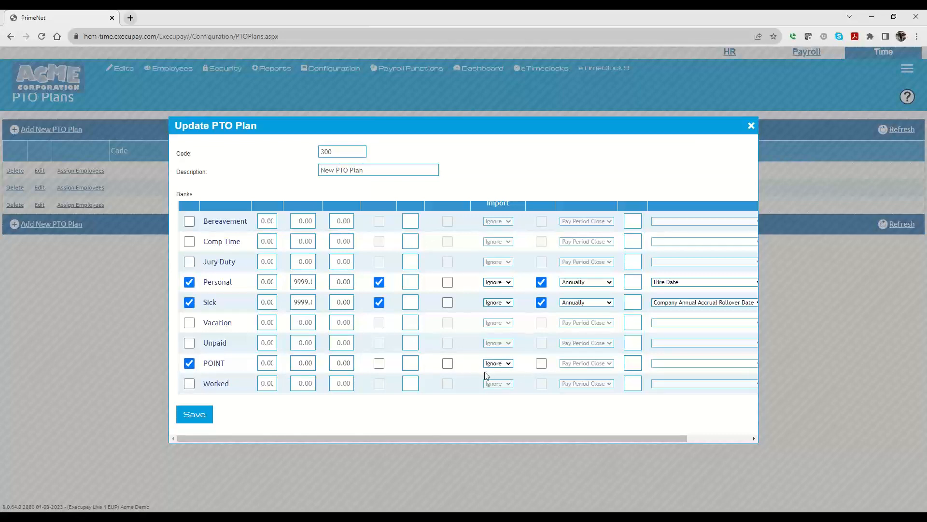
left_click(751, 126)
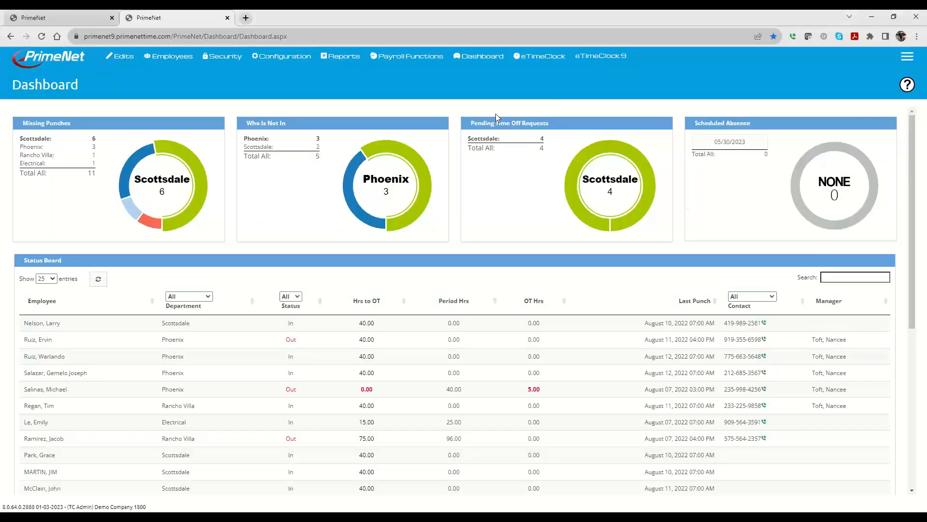
Step: Open the Pay Types list and review the LV W/O pay pay type settings
mouse_move(285, 57)
mouse_move(269, 76)
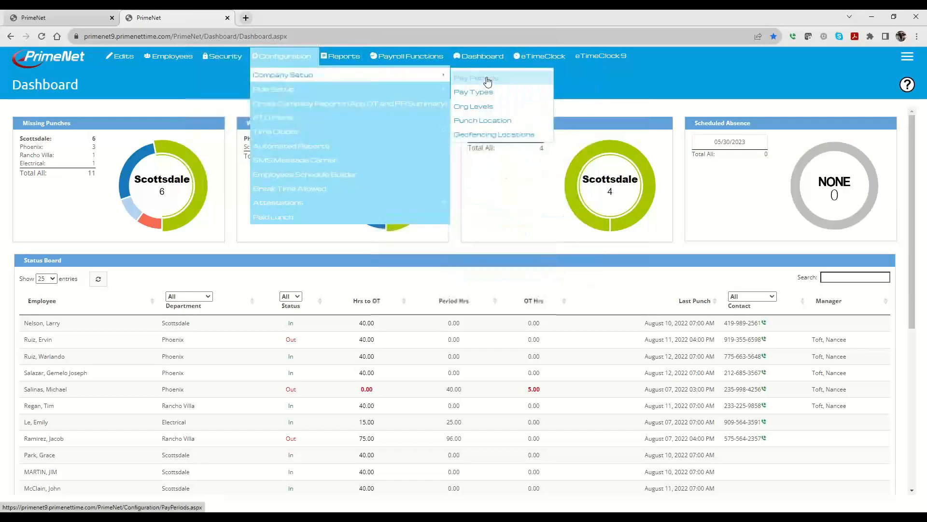
left_click(476, 97)
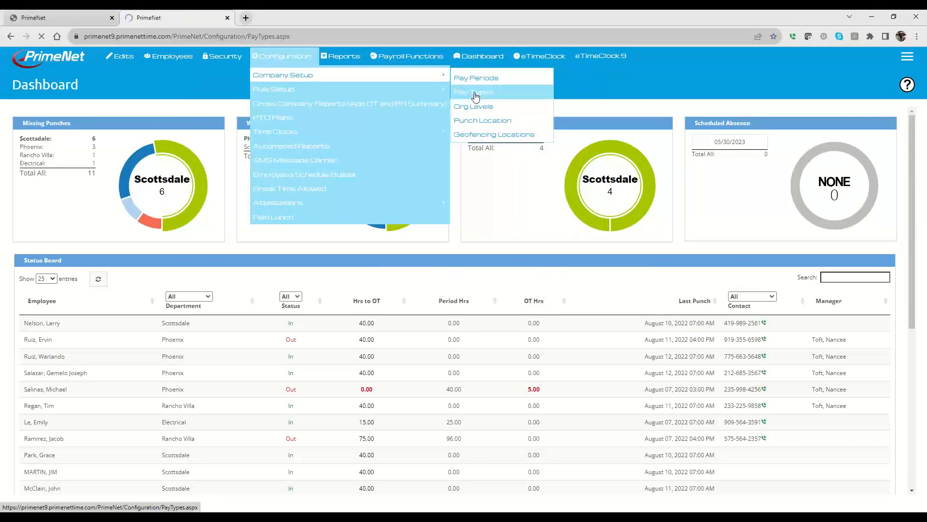
scroll(129, 324, "down", 3)
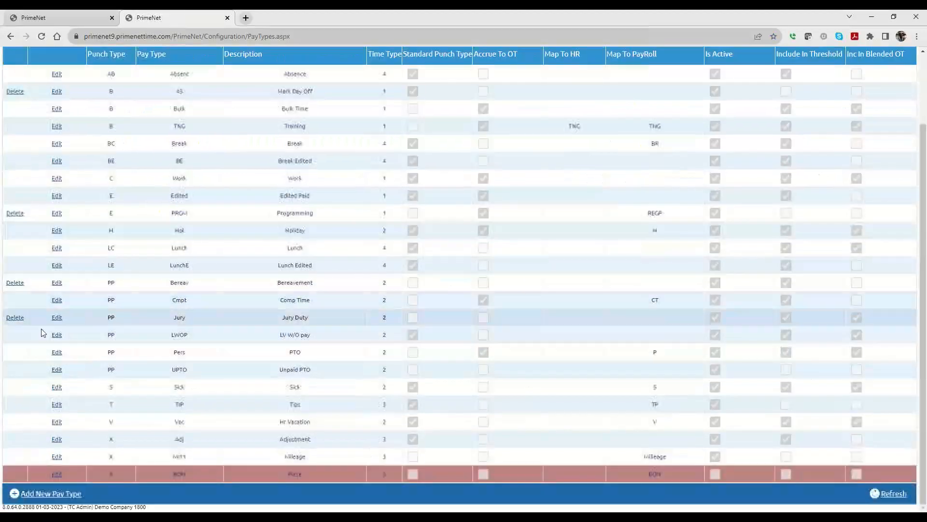
left_click(57, 336)
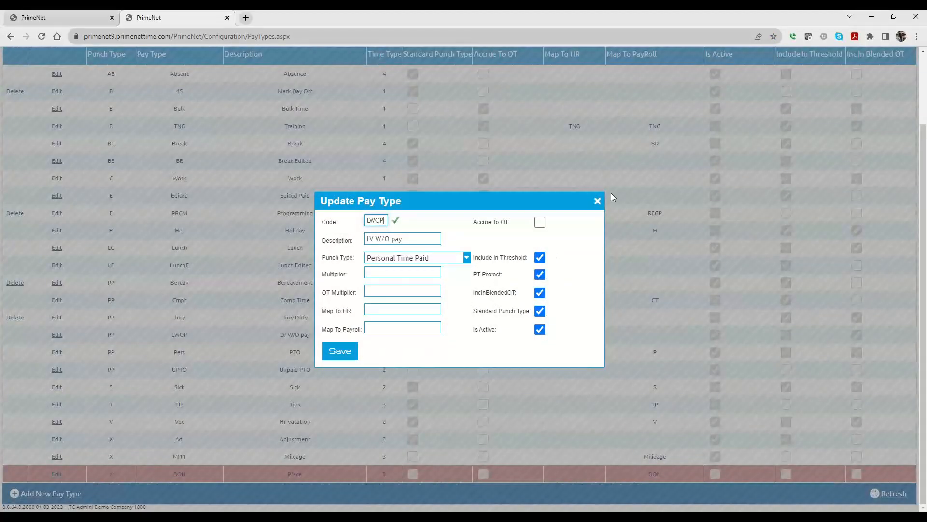
left_click(597, 201)
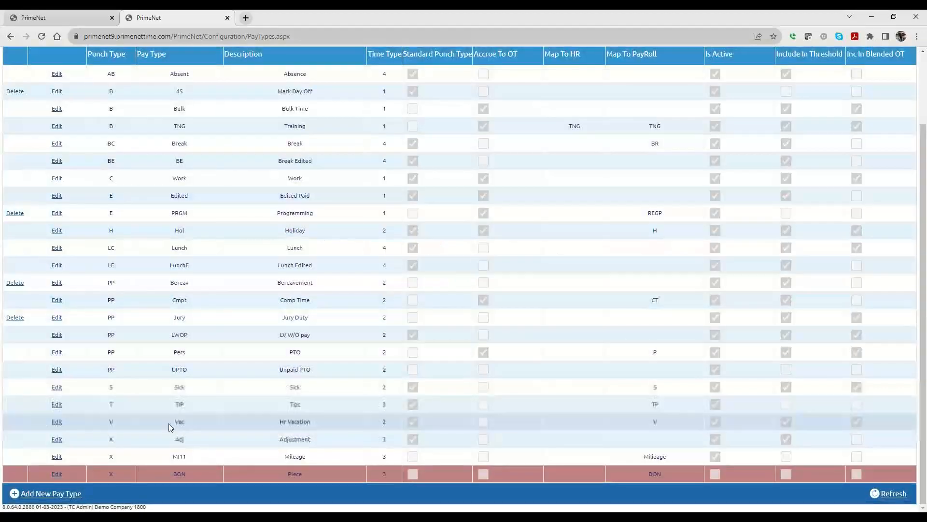
Step: Open the Hr Vacation pay type, clear IncInBlendedOT, and close it without saving
left_click(57, 423)
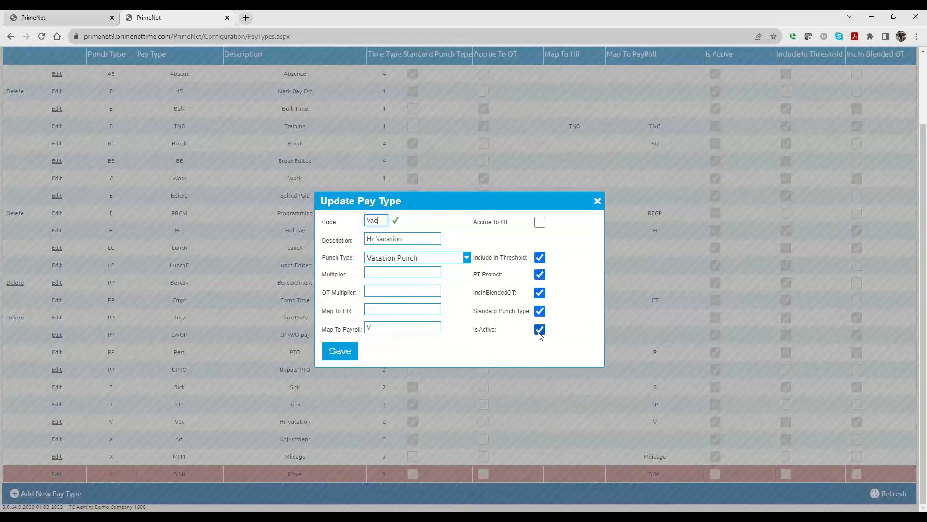
left_click(540, 293)
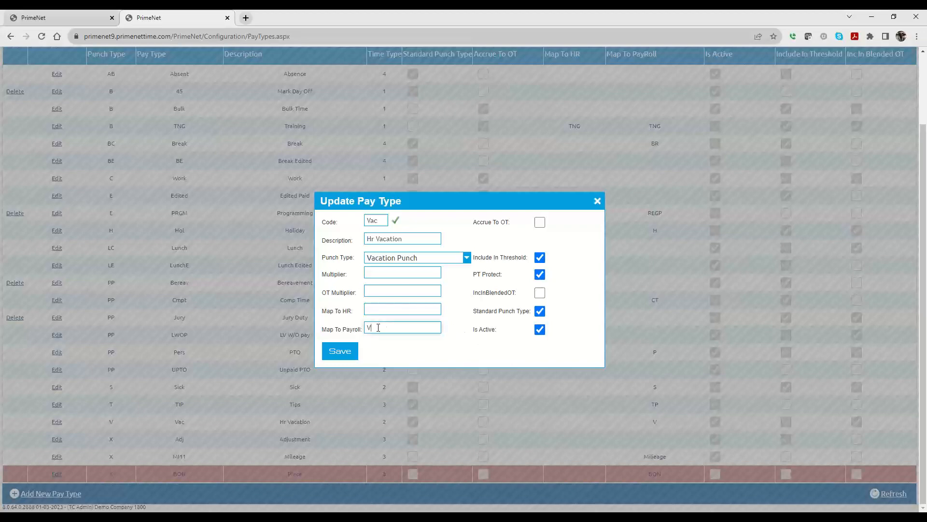
left_click_drag(378, 327, 366, 329)
left_click(597, 200)
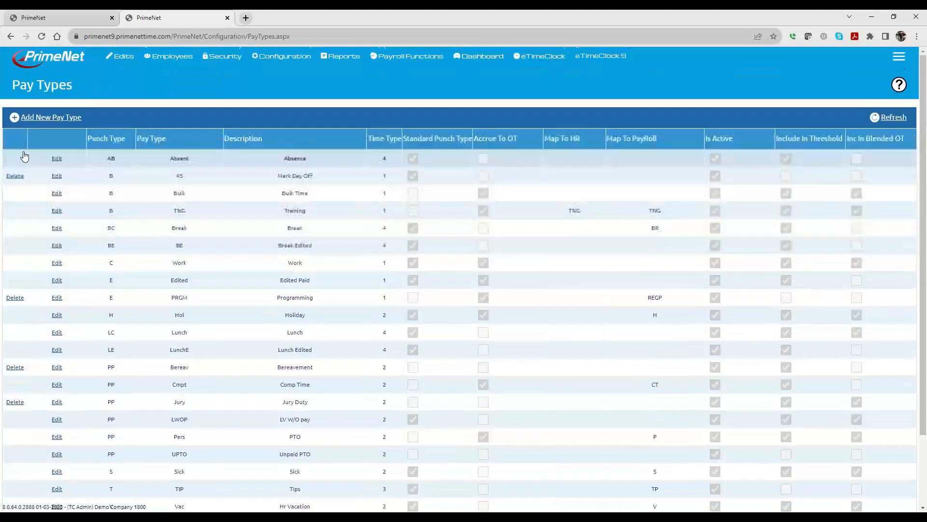
Step: Add a new pay type with code FLHOL and description Floating Holiday
left_click(60, 118)
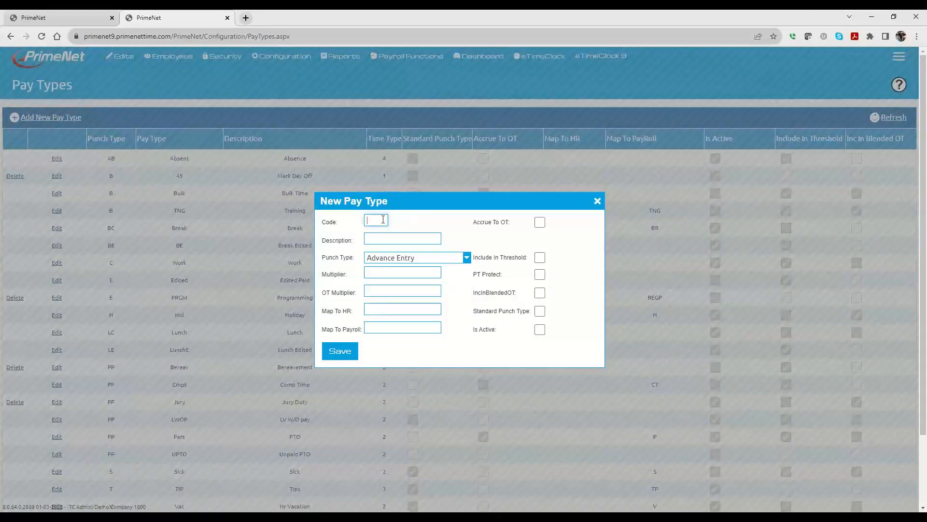
type("FLHOL")
left_click(379, 244)
type("Floating ")
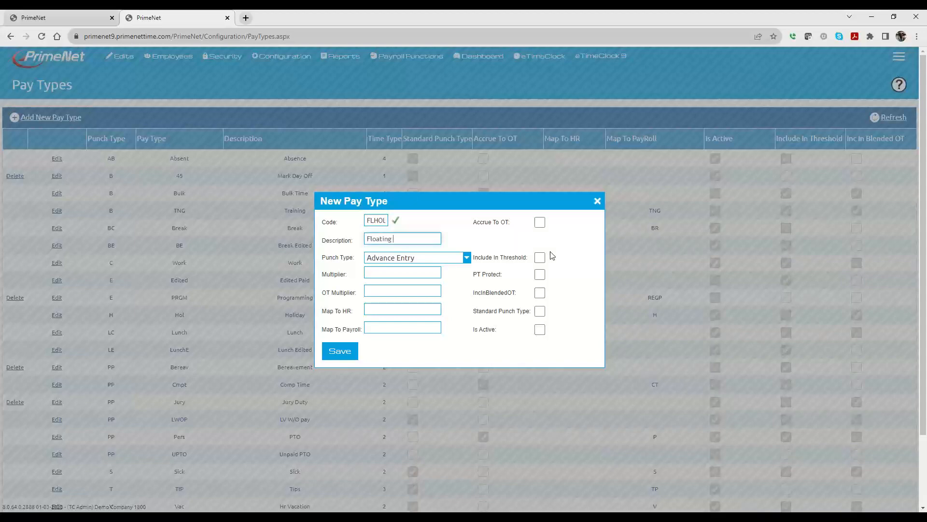
type("Holiday")
Step: Set the new pay type's punch type to Personal Time Paid
left_click(448, 258)
scroll(405, 307, "down", 3)
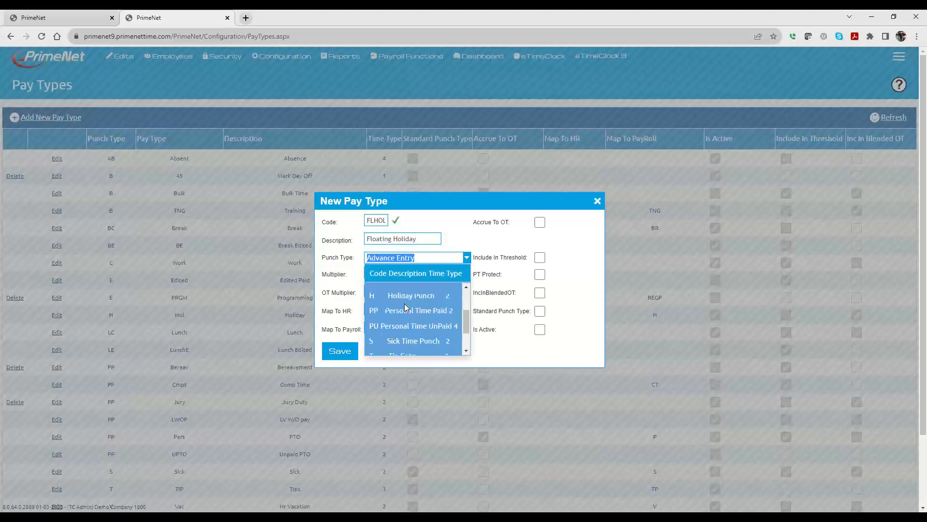
scroll(405, 307, "down", 2)
scroll(406, 306, "up", 2)
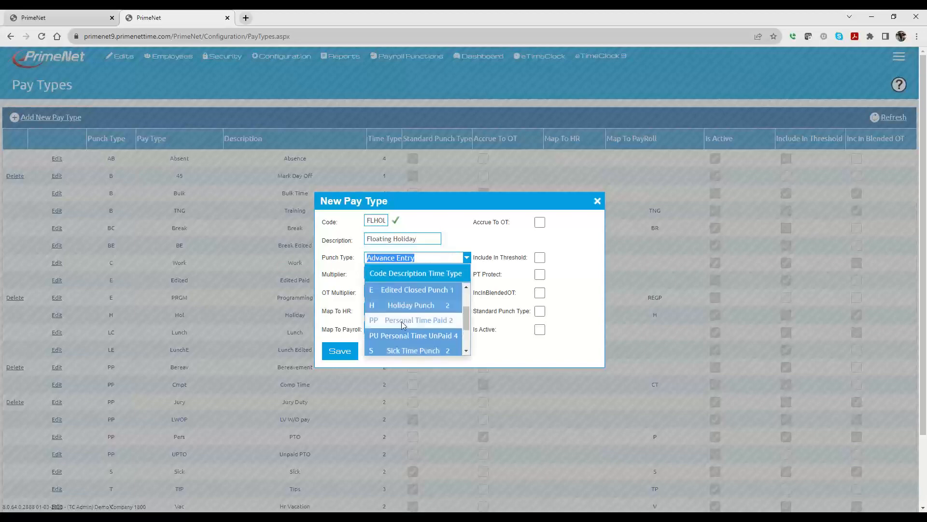
left_click(408, 316)
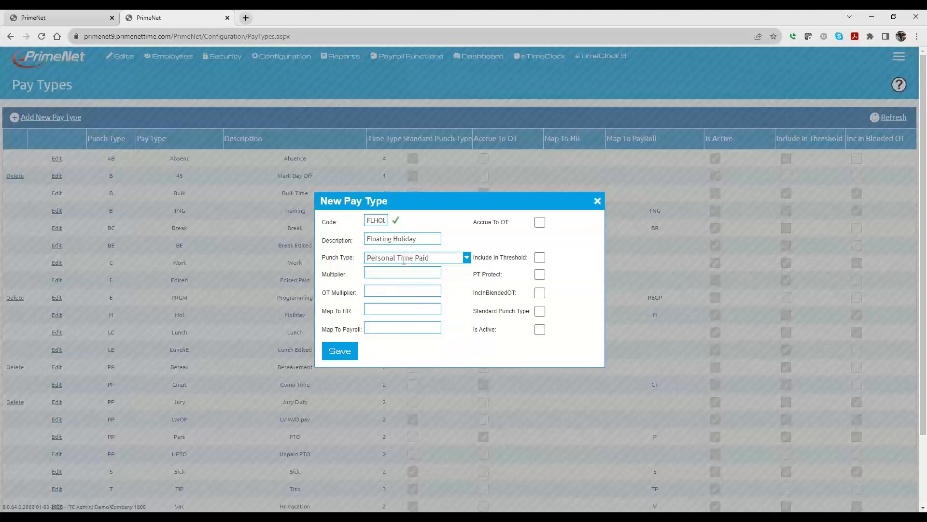
Step: Map the pay type to payroll code 7, enable Is Active, PT Protect and Include In Threshold, and save
left_click(389, 327)
left_click(540, 330)
left_click(540, 274)
left_click(539, 259)
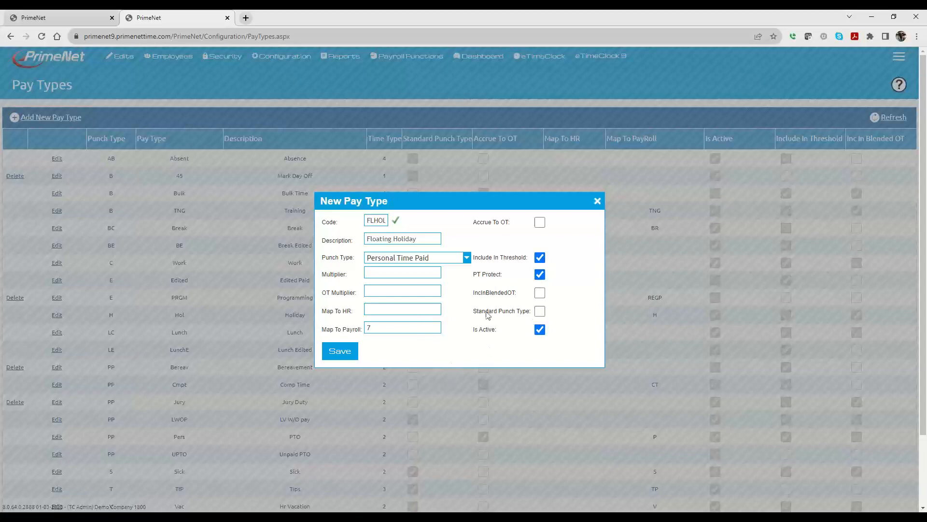
scroll(283, 428, "down", 2)
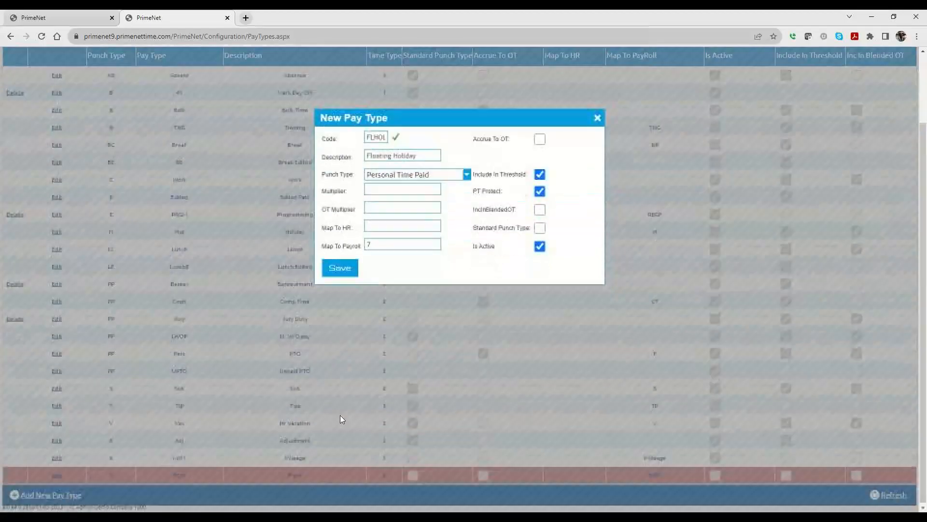
left_click(338, 266)
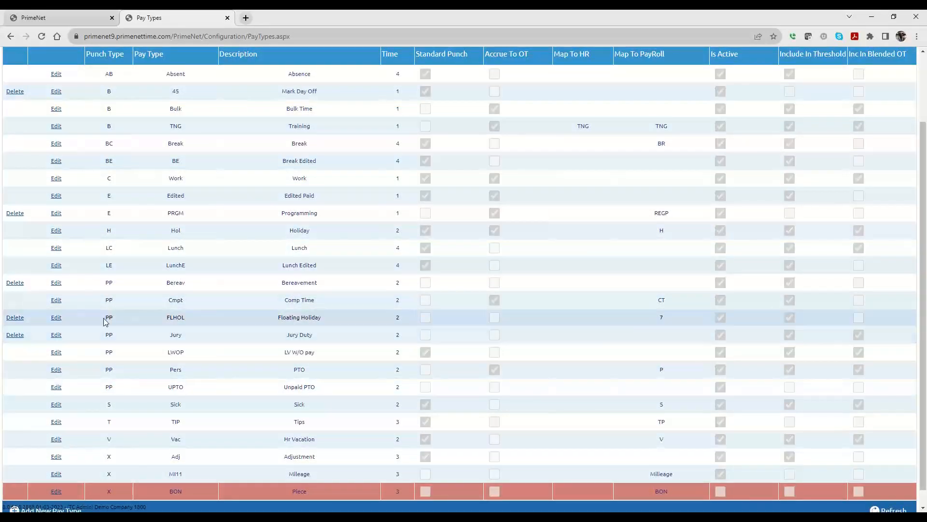
Step: Open the Executive PTO plan 002, tick the Floating Holiday bank, and close without saving
scroll(427, 368, "up", 2)
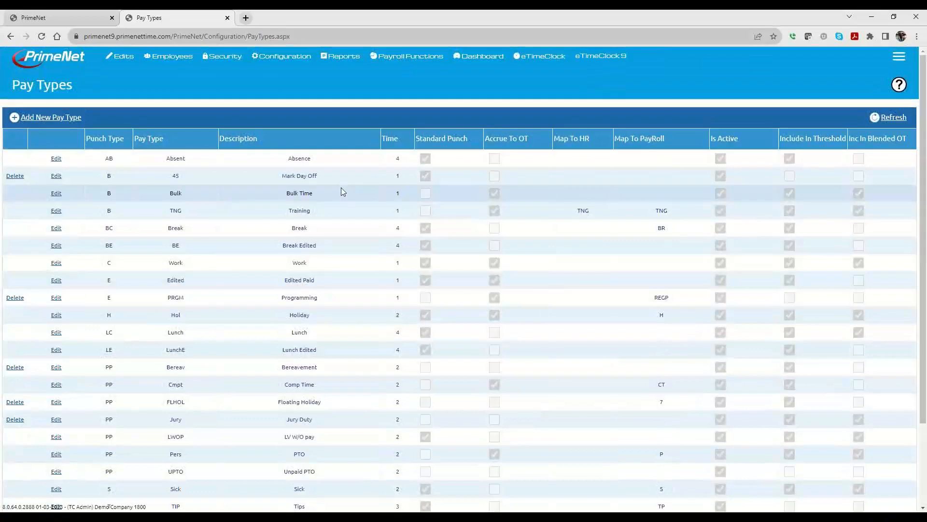
mouse_move(264, 61)
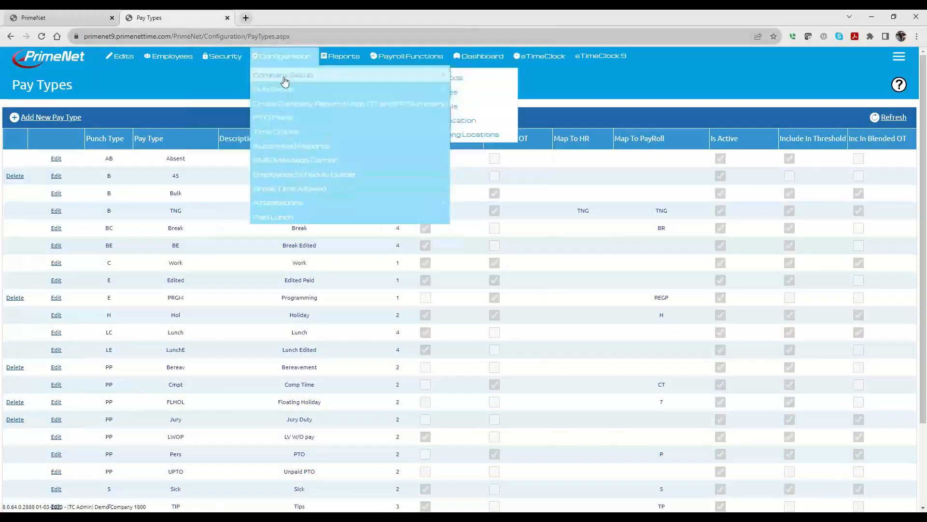
left_click(279, 121)
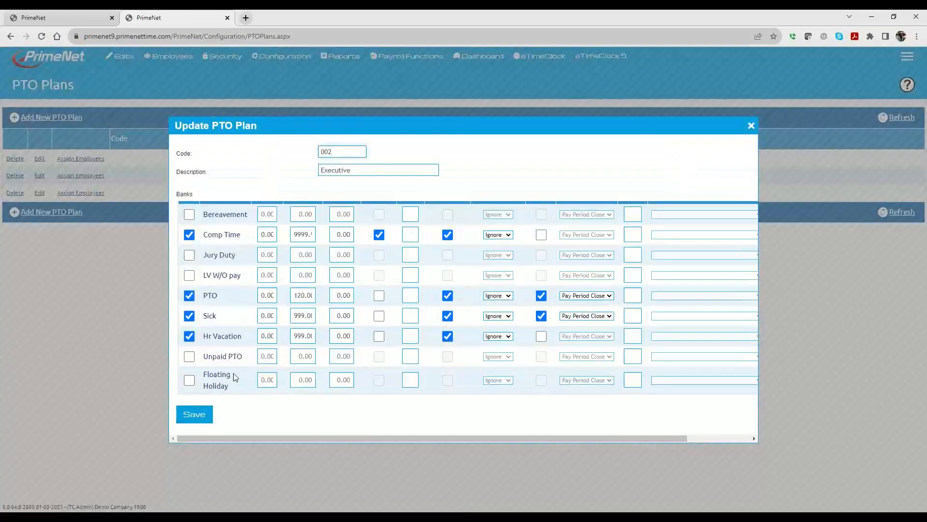
left_click(189, 380)
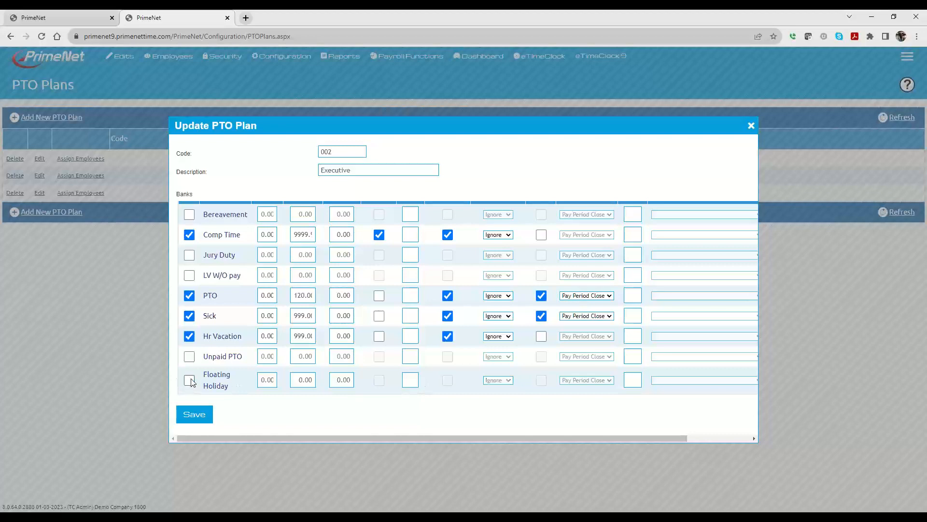
left_click(752, 126)
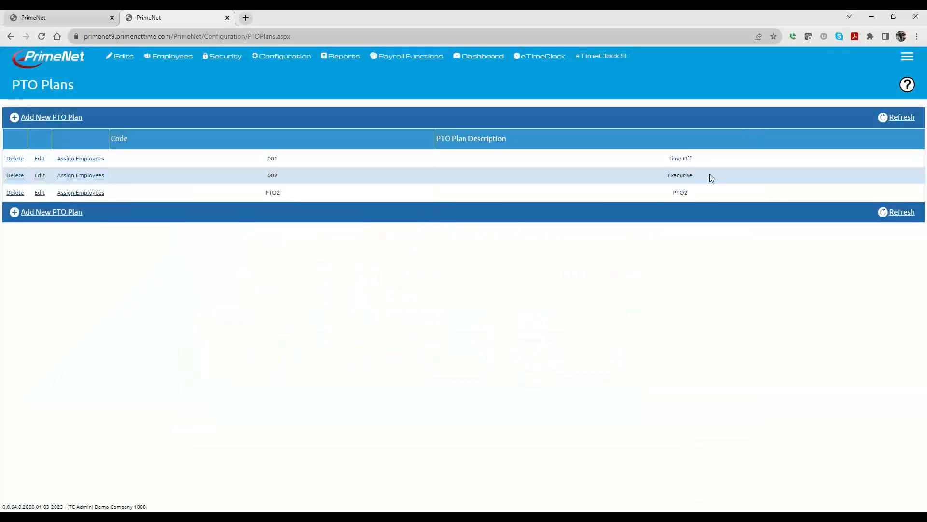